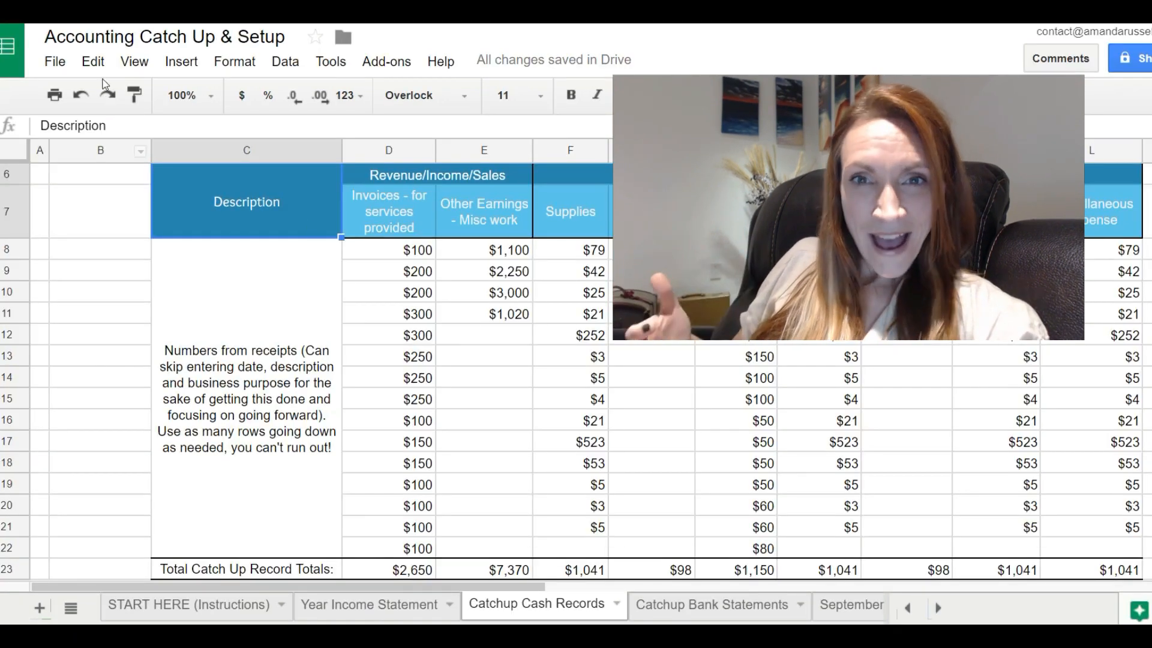
# Review the cash records sheet's title, the note about receipt numbers and the Revenue/Income/Sales heading.
pyautogui.scroll(3, 415, 261)
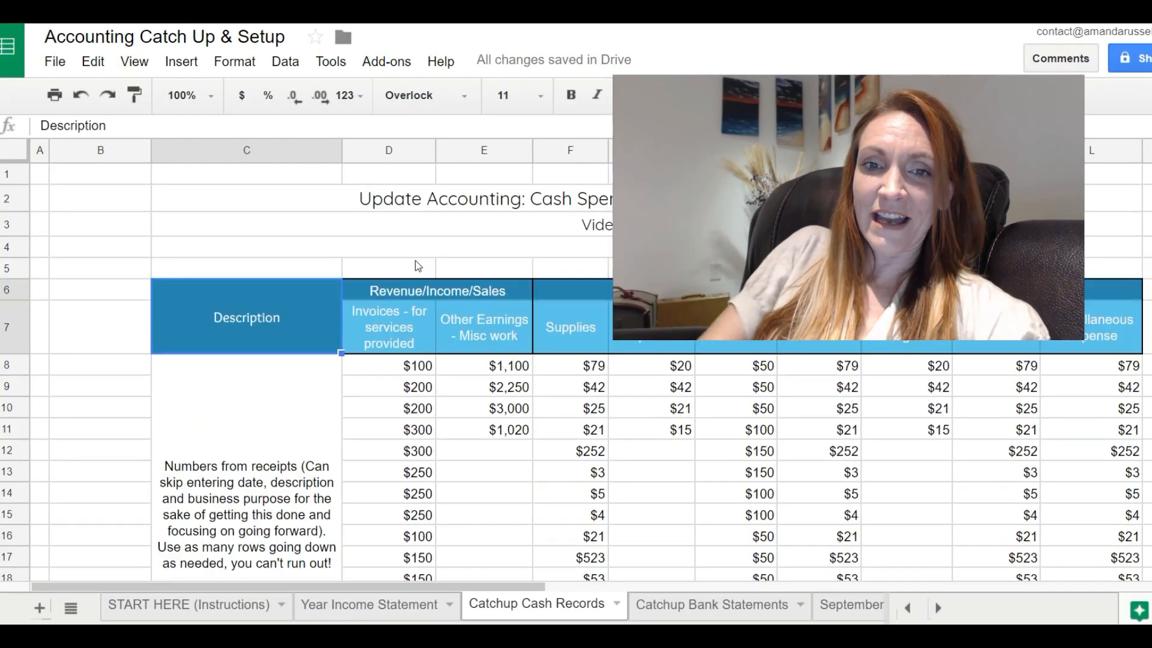
pyautogui.click(433, 204)
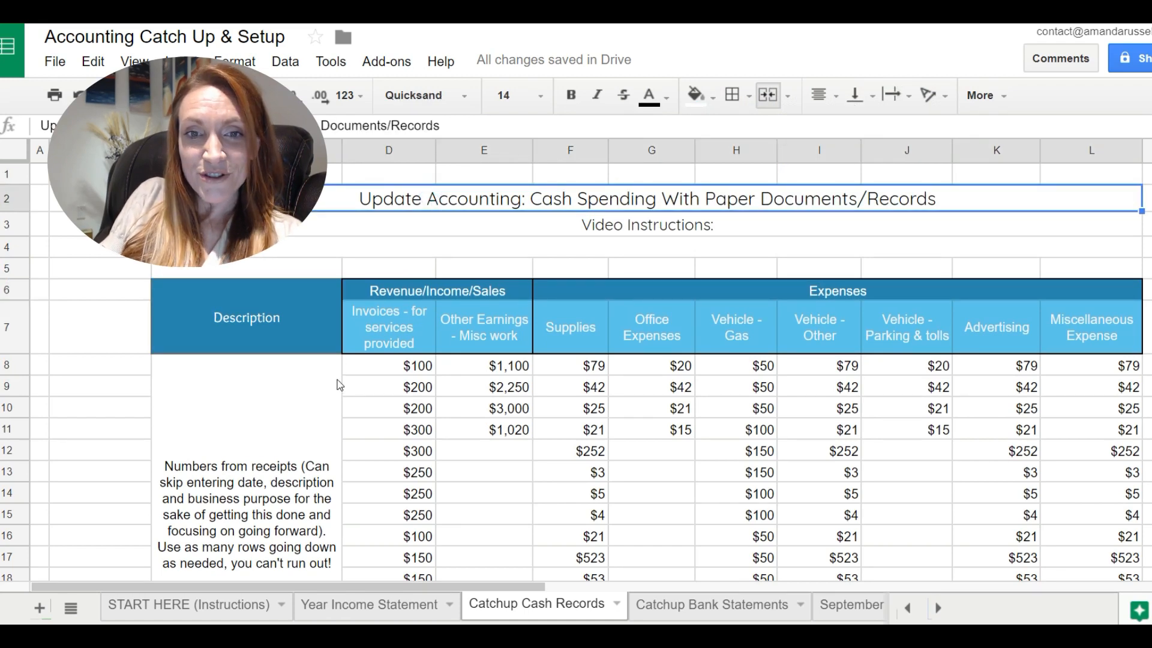
pyautogui.scroll(-2, 339, 378)
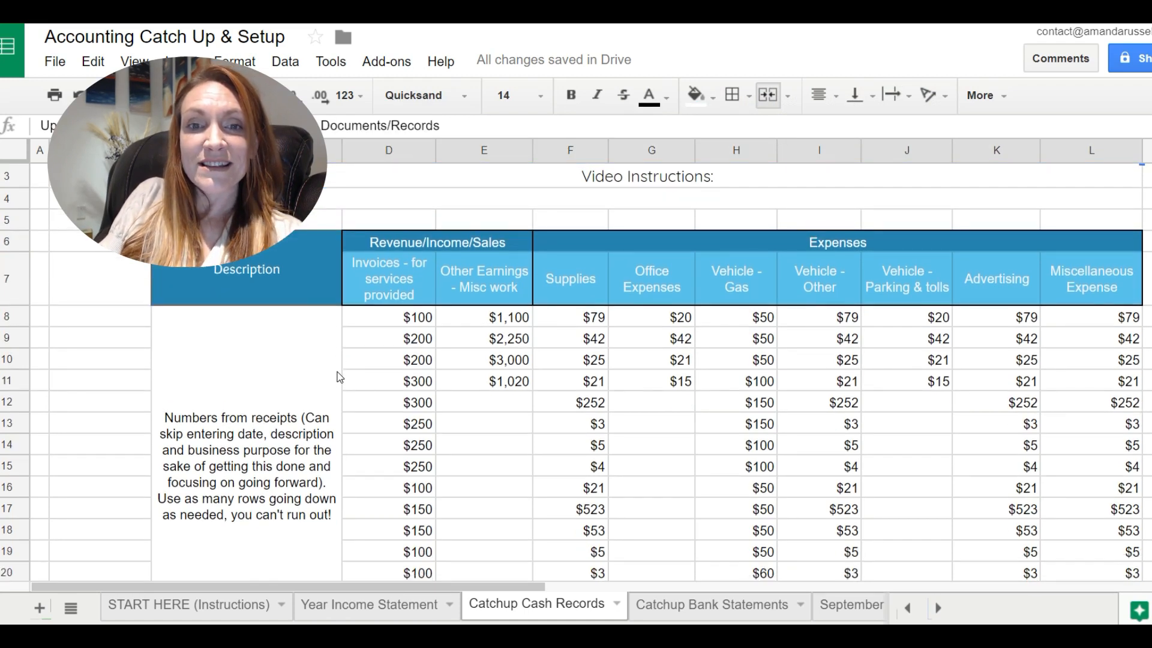
pyautogui.scroll(-3, 390, 313)
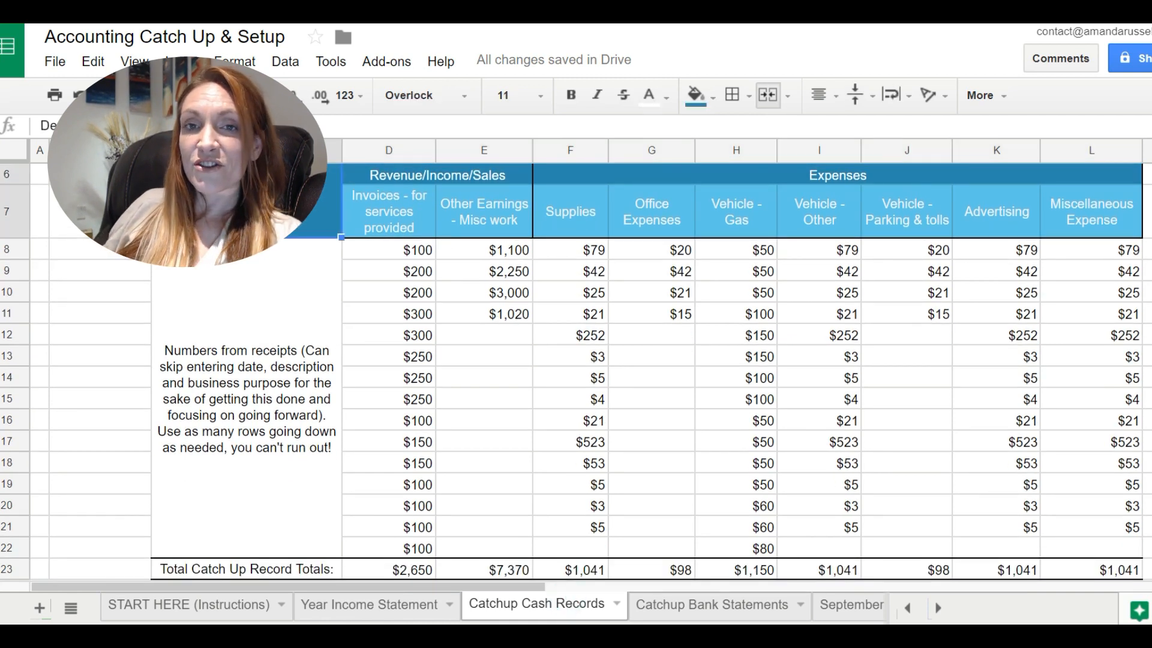
pyautogui.click(255, 351)
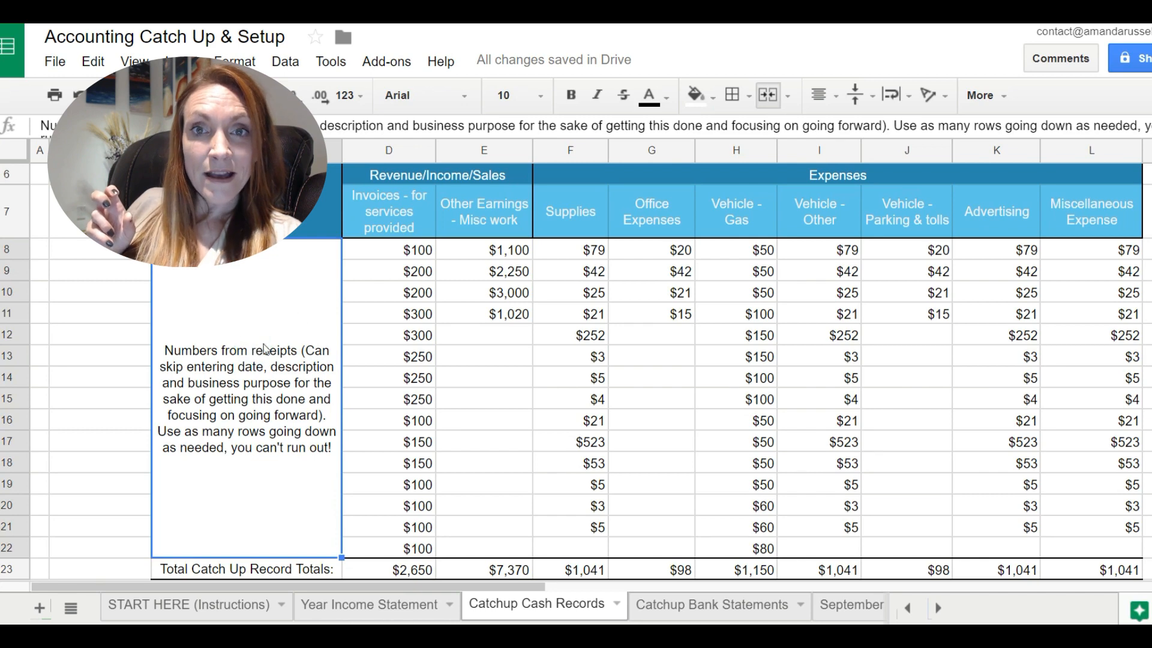
pyautogui.click(403, 172)
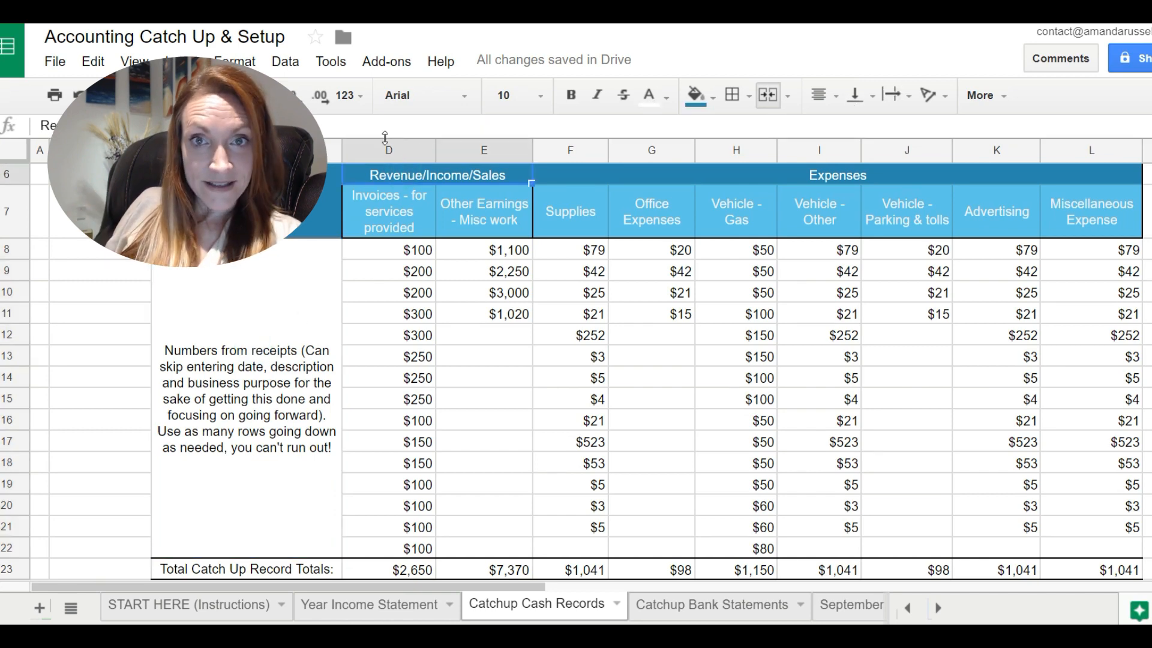
# Examine the income and expense category columns of the cash records, from invoices across to Vehicle - Gas.
pyautogui.click(394, 155)
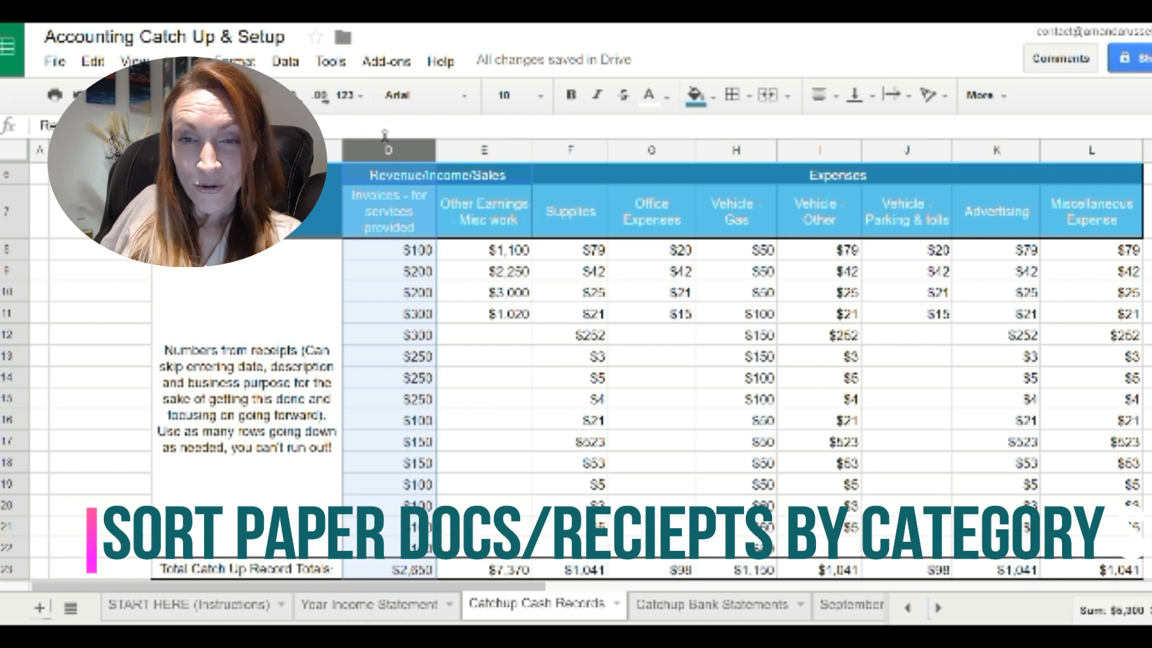
pyautogui.click(456, 150)
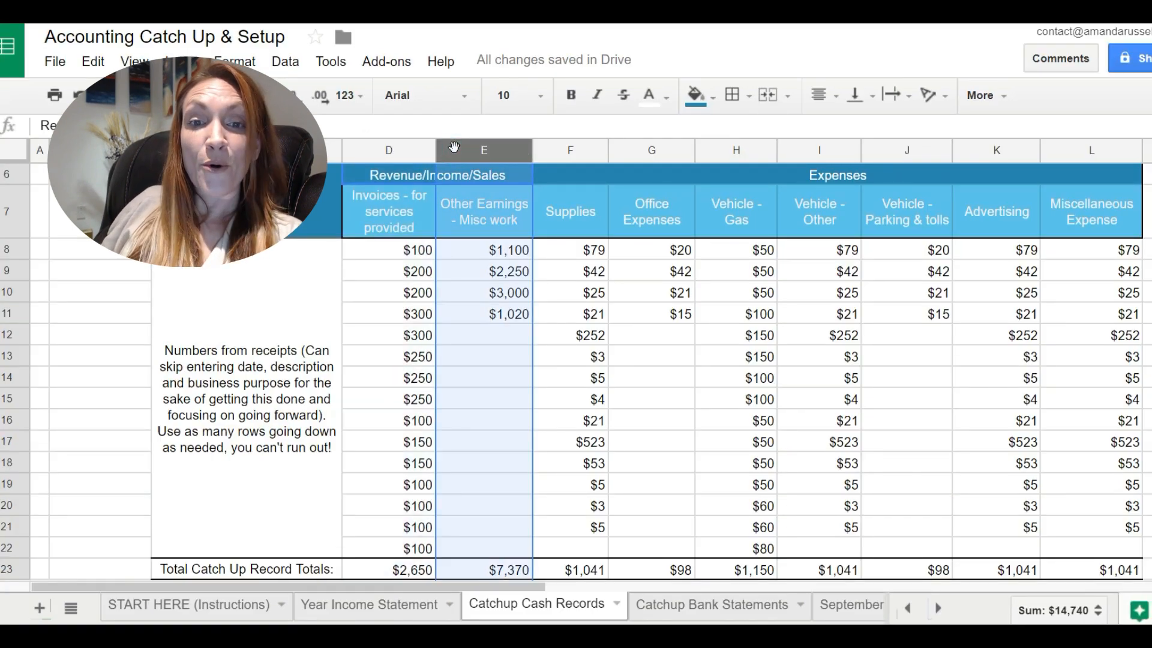
pyautogui.click(557, 147)
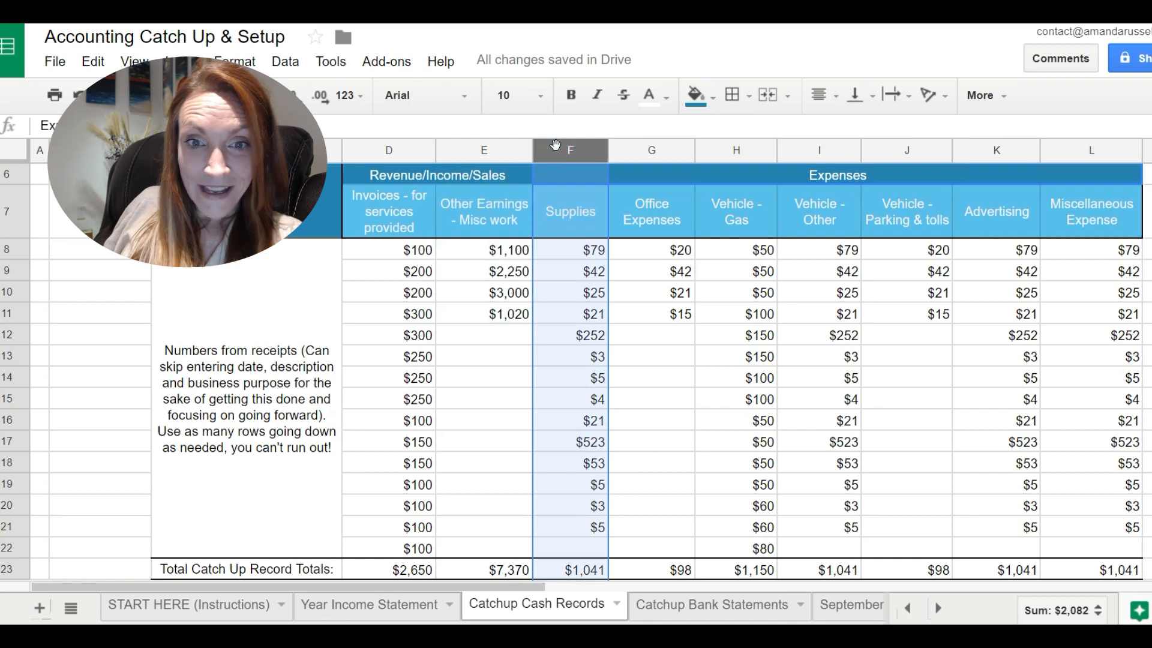
pyautogui.click(643, 149)
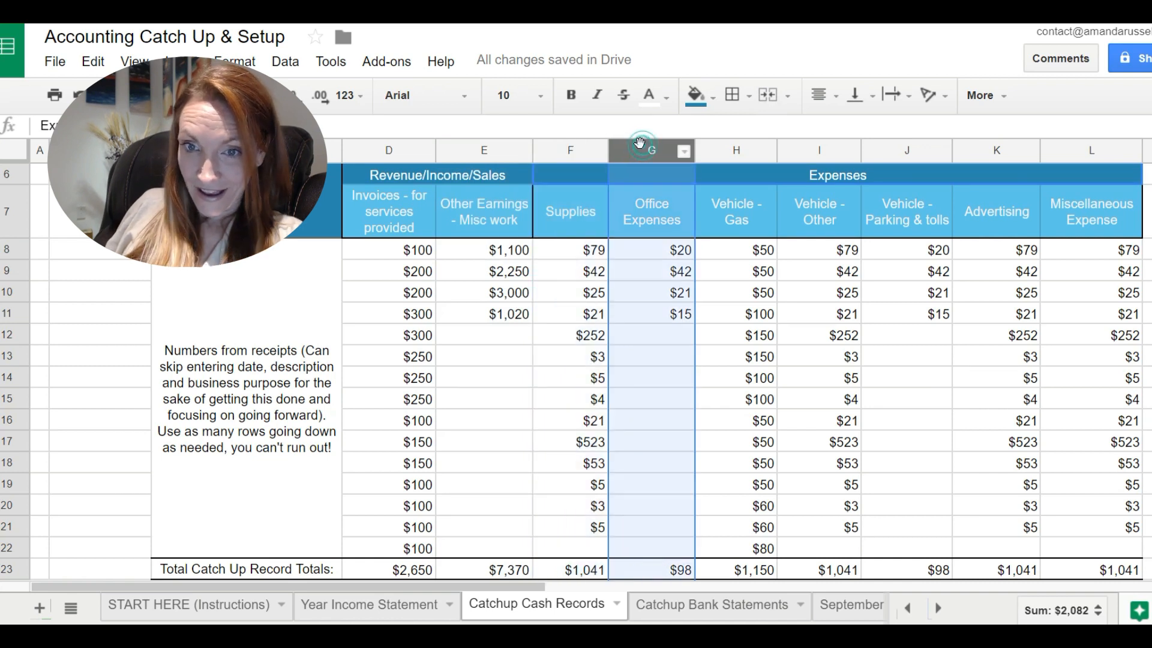
pyautogui.click(580, 214)
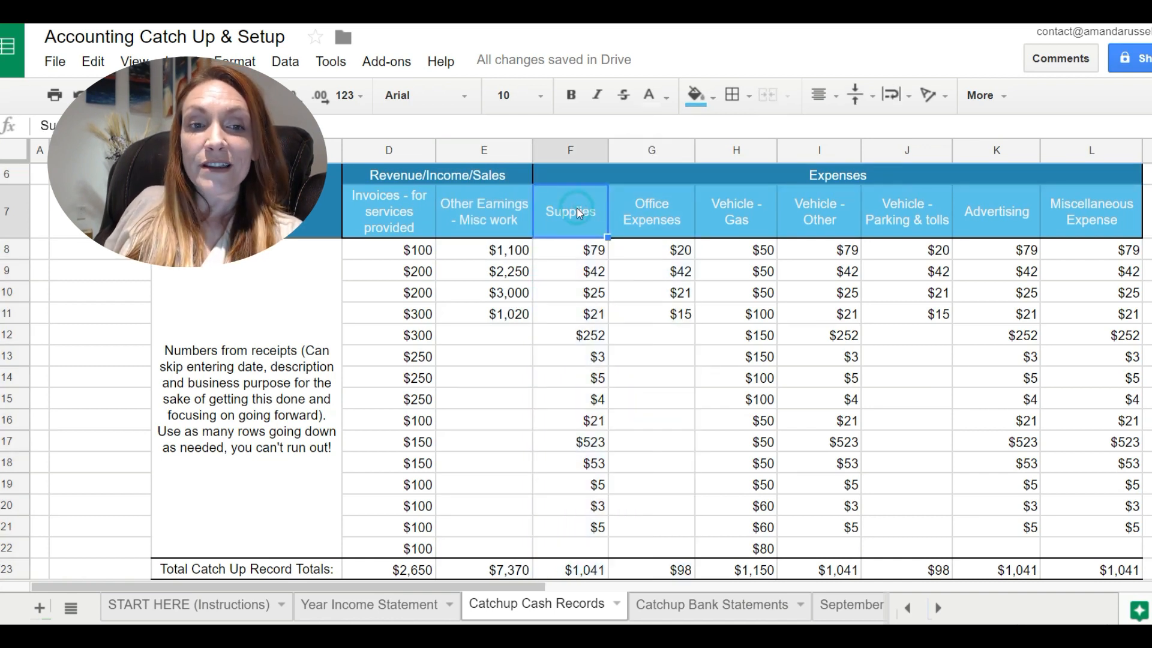
pyautogui.press('Right')
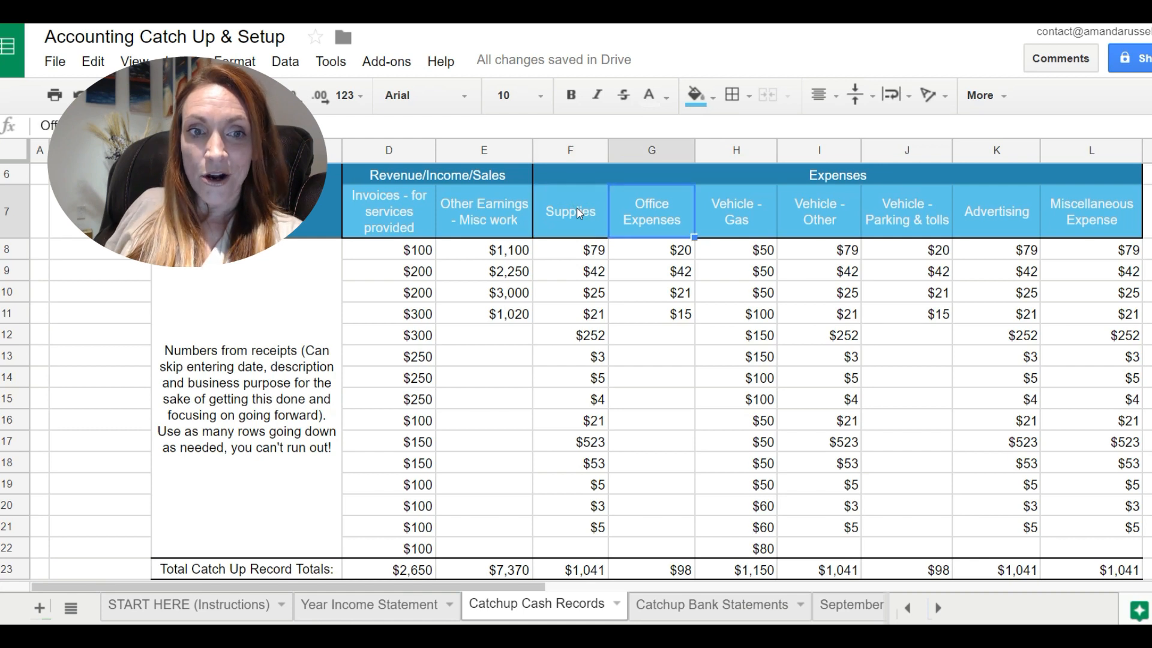
pyautogui.press('Up')
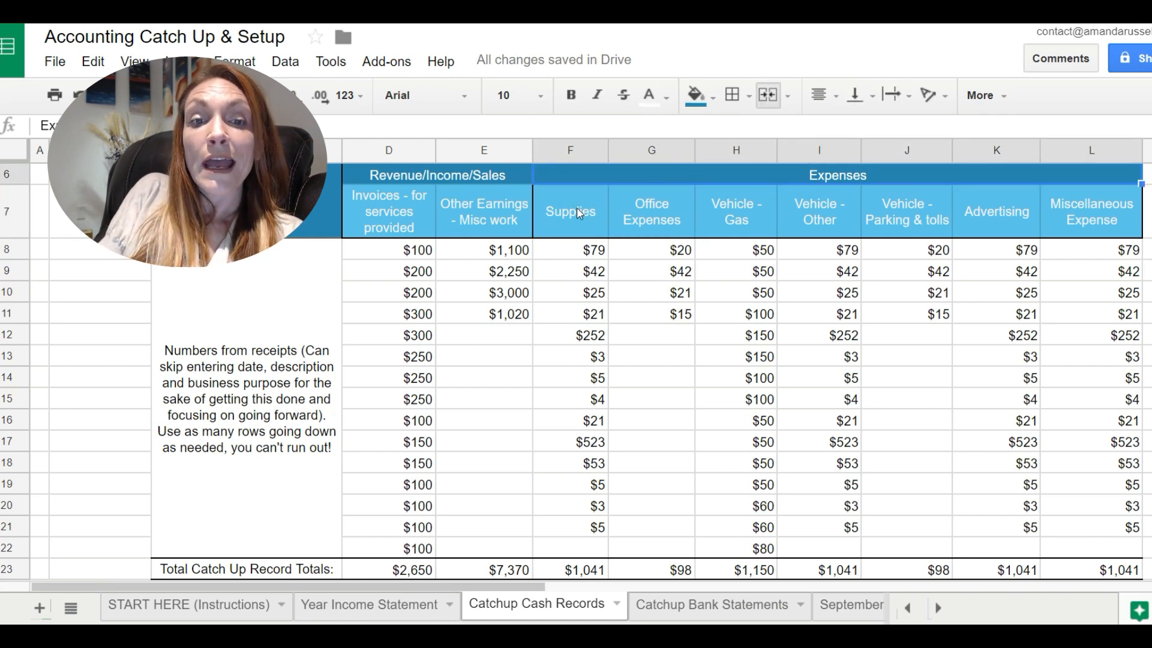
pyautogui.press('Down')
pyautogui.press('Right')
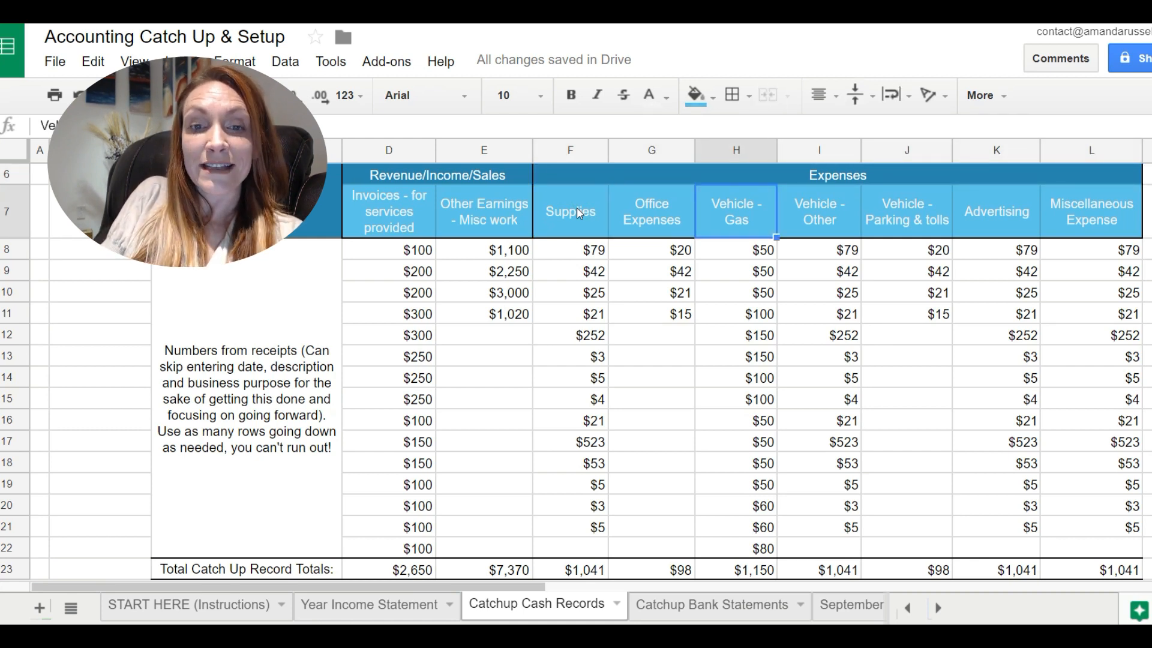
# Open the Catchup Bank Statements sheet and examine the example export, the categorized transactions and the table of account totals.
pyautogui.click(690, 605)
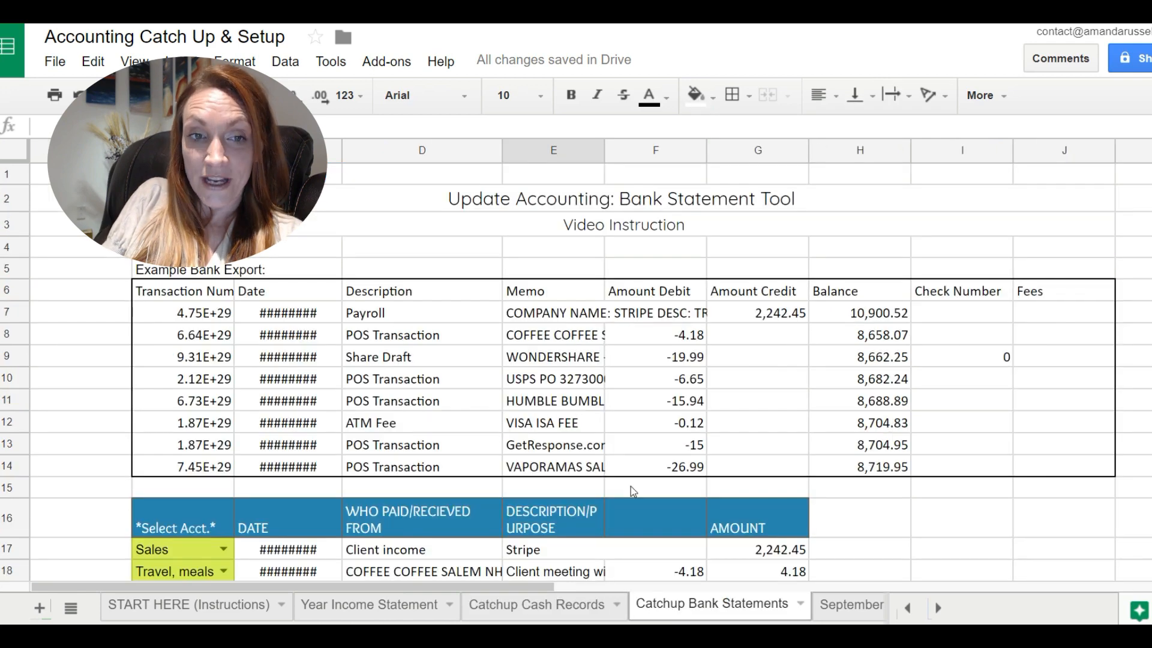
pyautogui.scroll(-3, 631, 486)
pyautogui.scroll(-1, 631, 486)
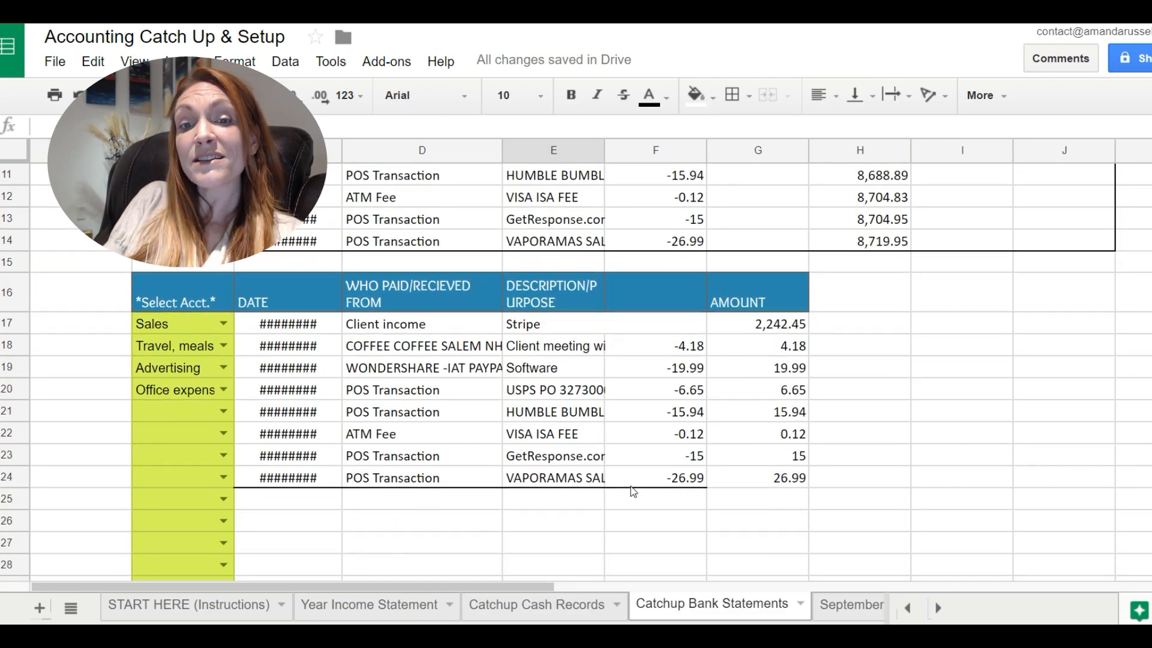
pyautogui.click(631, 486)
pyautogui.press('Right')
pyautogui.press('Right')
pyautogui.press('Right')
pyautogui.press('Right')
pyautogui.press('Right')
pyautogui.press('Right')
pyautogui.press('Right')
pyautogui.press('Right')
pyautogui.press('Right')
pyautogui.press('Right')
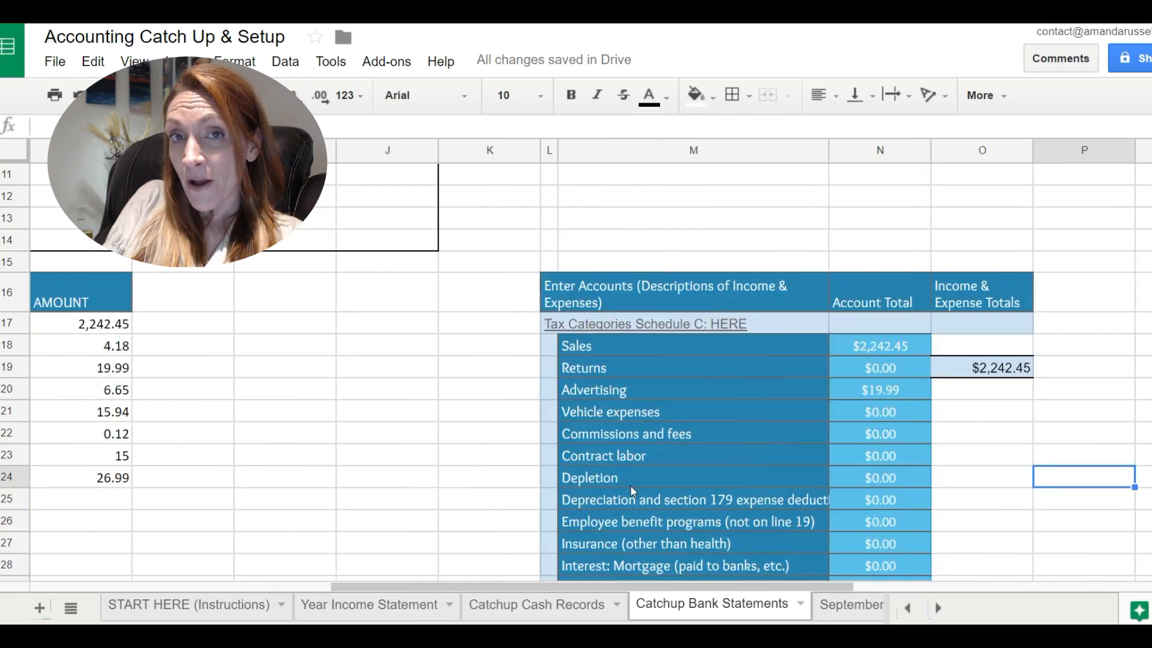
pyautogui.press('Down')
pyautogui.press('Down')
pyautogui.press('Down')
pyautogui.press('Down')
pyautogui.press('Down')
pyautogui.press('Down')
pyautogui.press('Down')
pyautogui.press('Down')
pyautogui.press('Down')
pyautogui.press('Down')
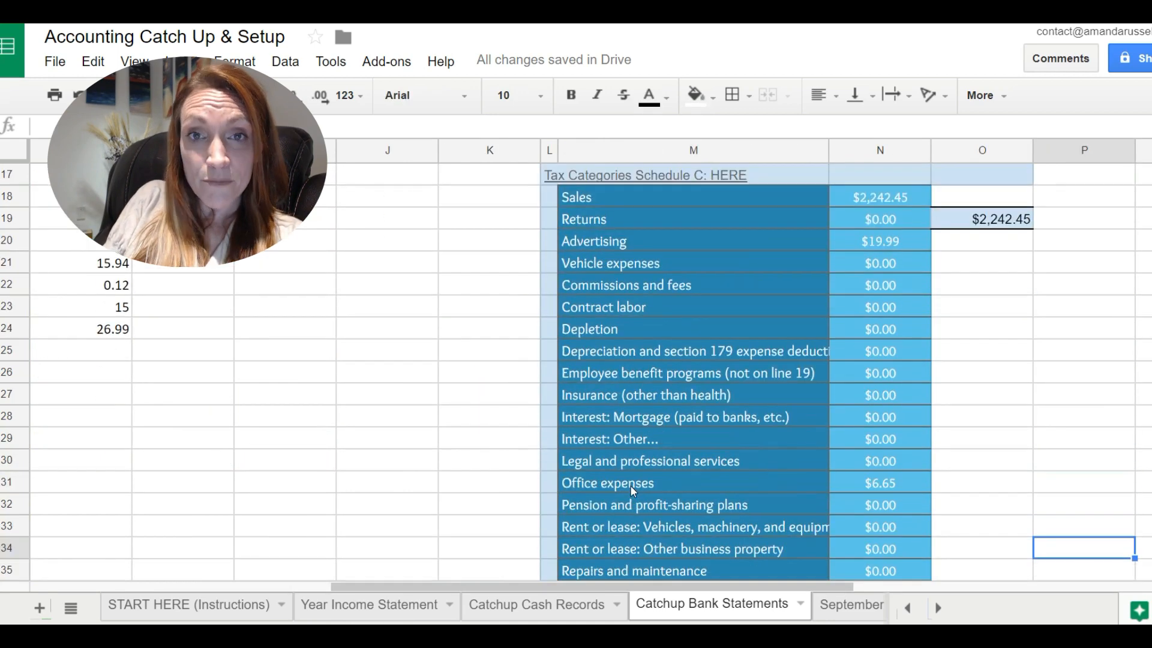
# Select the account descriptions from Sales through Other expenses and review the list back up to its heading.
pyautogui.moveTo(595, 194); pyautogui.dragTo(613, 502)
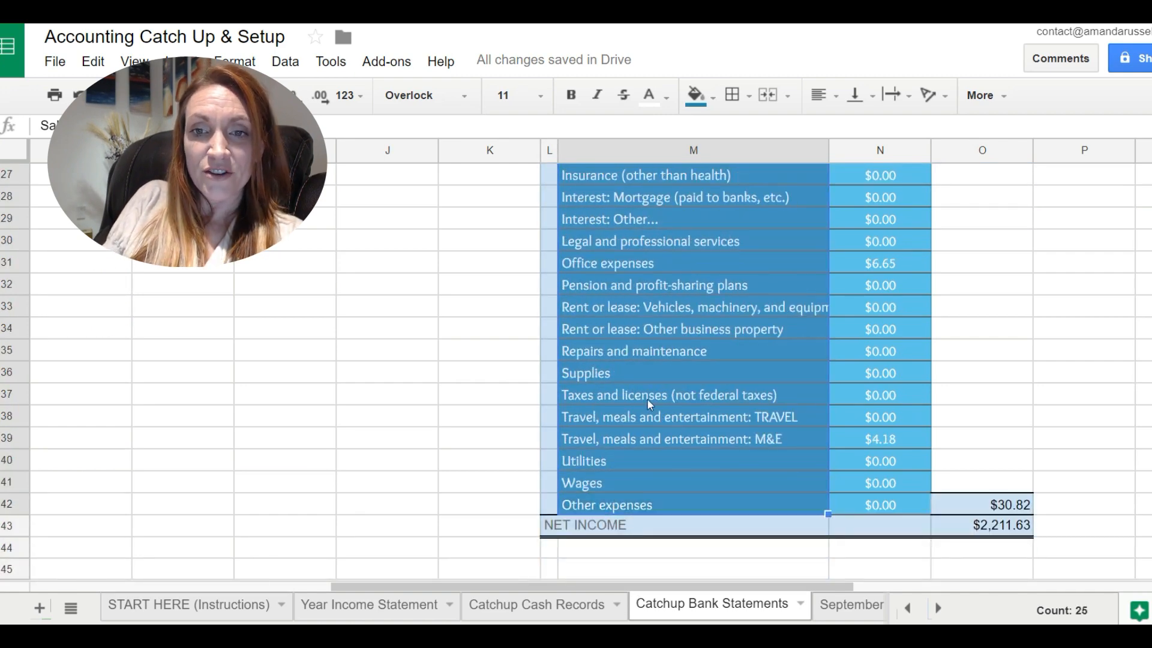
pyautogui.scroll(1, 646, 399)
pyautogui.scroll(5, 648, 398)
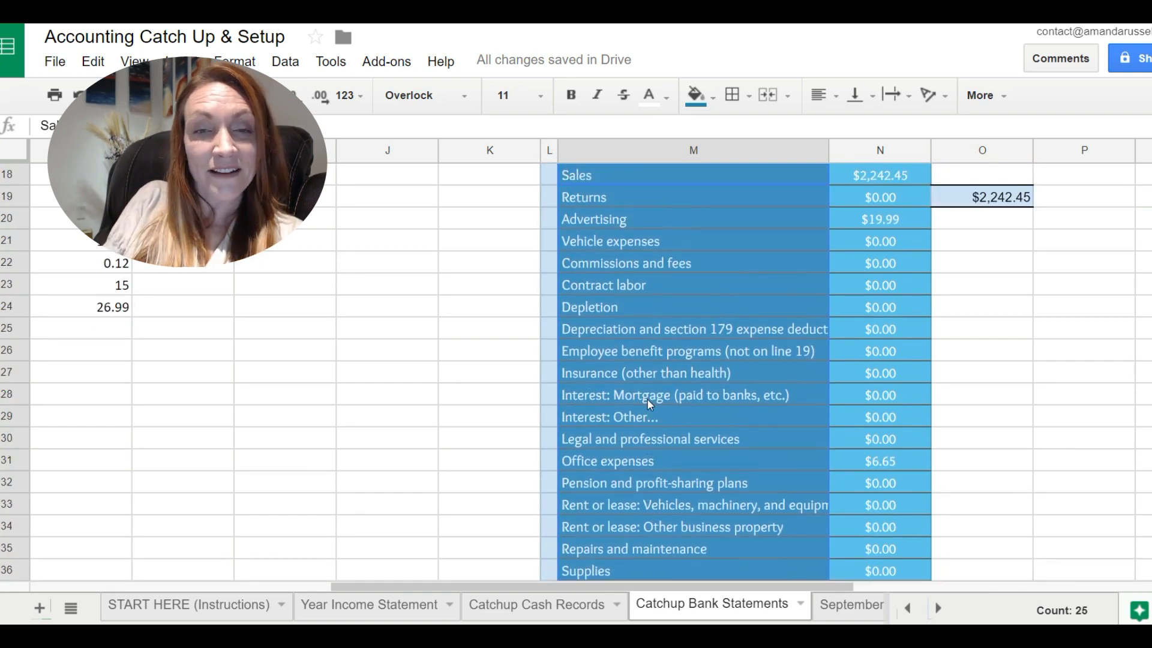
pyautogui.scroll(1, 649, 404)
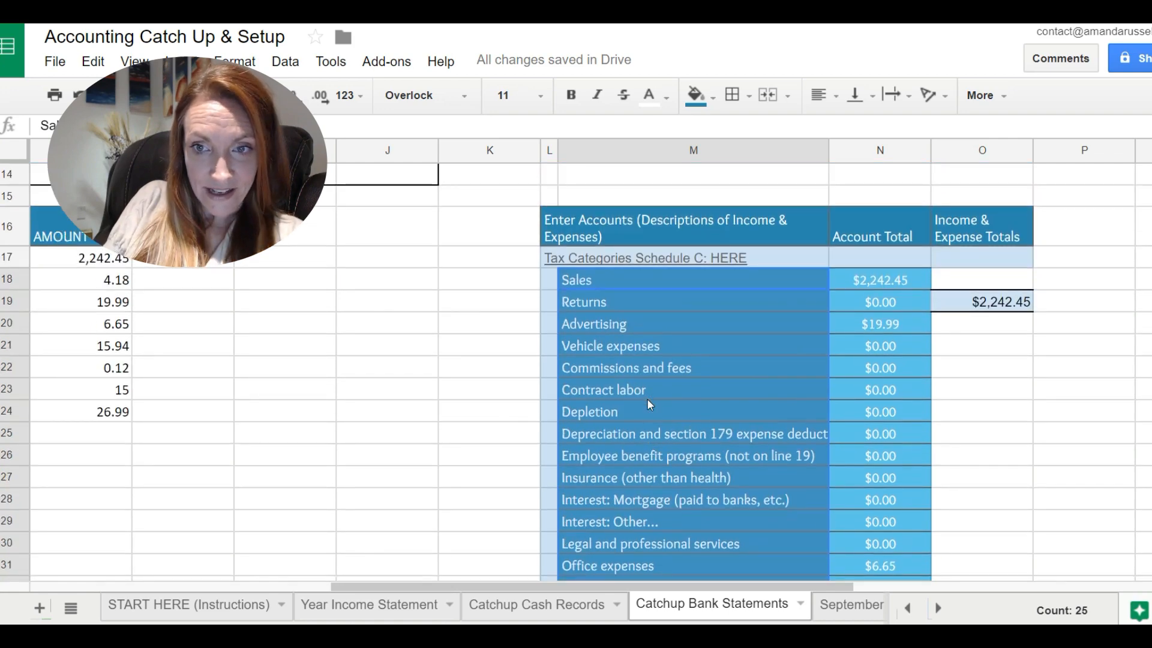
# Open the linked Schedule C tax categories form and examine its Part II expense lines at 150% zoom.
pyautogui.click(615, 258)
pyautogui.click(615, 233)
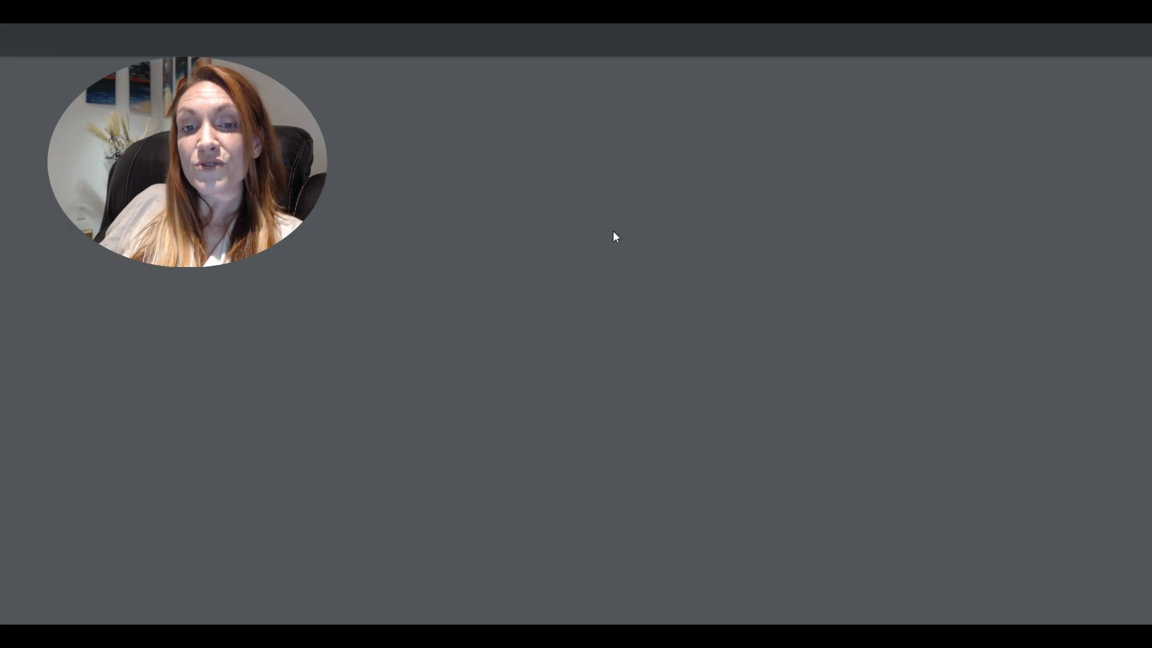
pyautogui.scroll(-3, 593, 475)
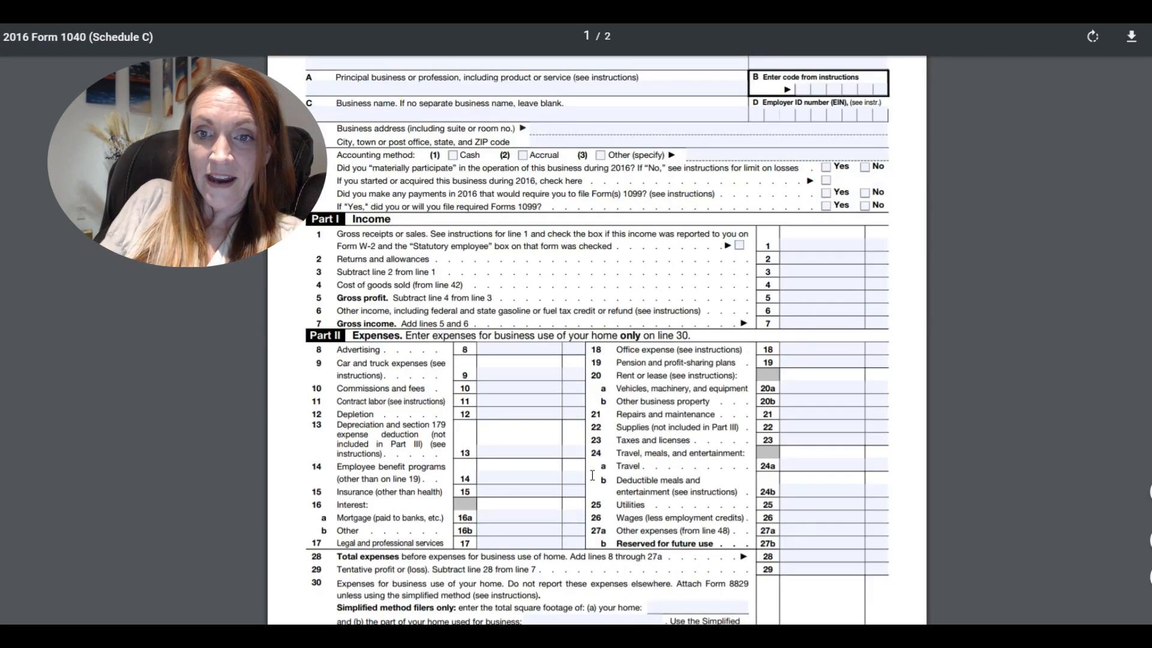
pyautogui.hotkey('ctrl', '+')
pyautogui.hotkey('ctrl', '+')
pyautogui.hotkey('ctrl', '+')
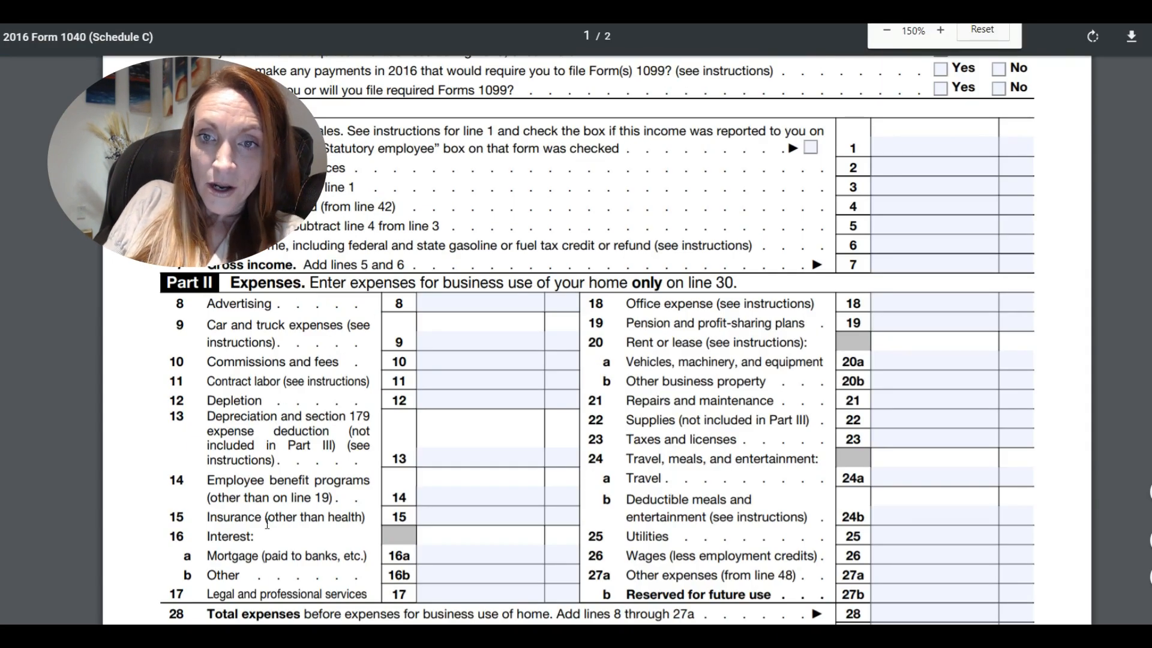
pyautogui.moveTo(173, 282); pyautogui.dragTo(804, 595)
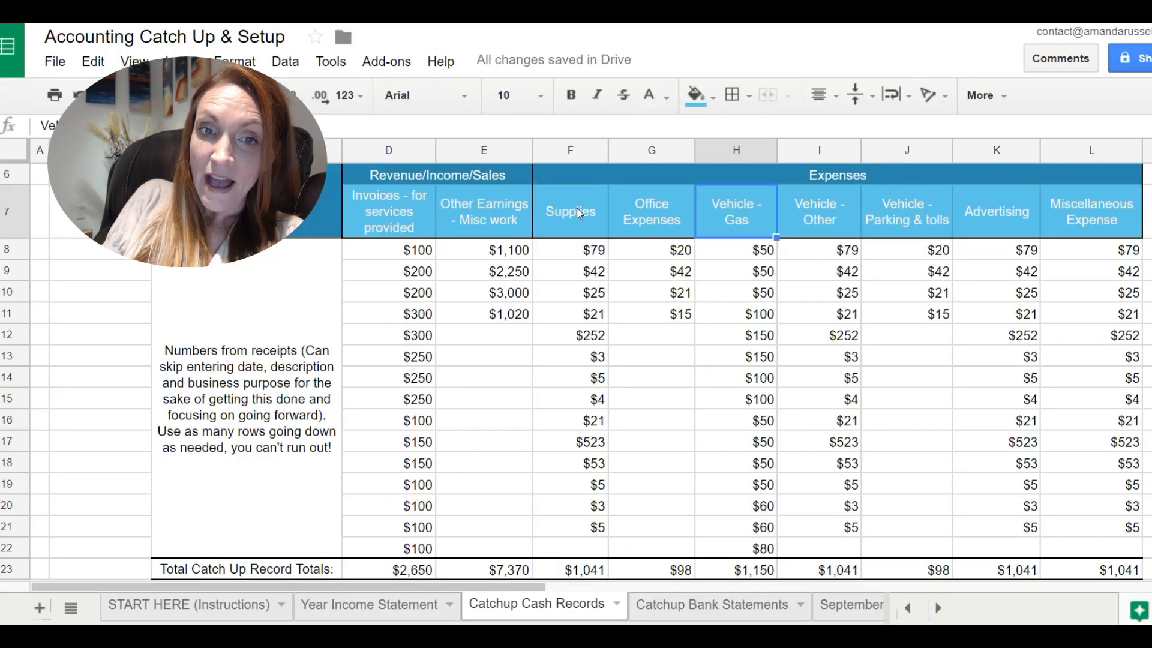
# On the Catchup Cash Records sheet, replace the Miscellaneous Expense column heading with Software.
pyautogui.press('Right')
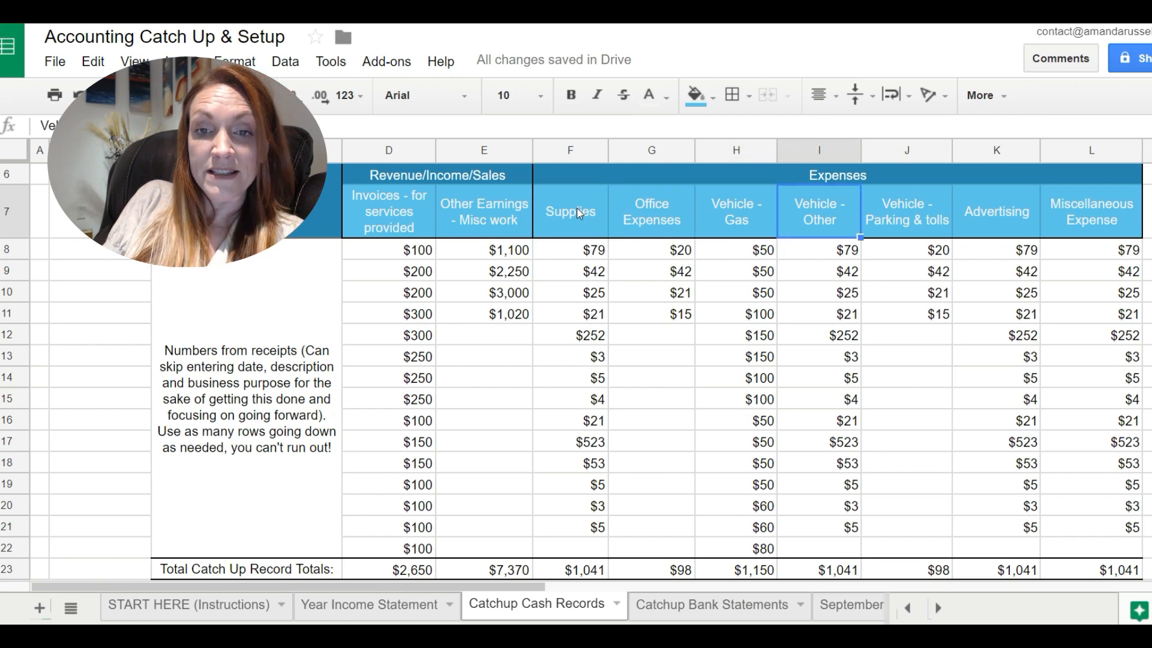
pyautogui.press('Right')
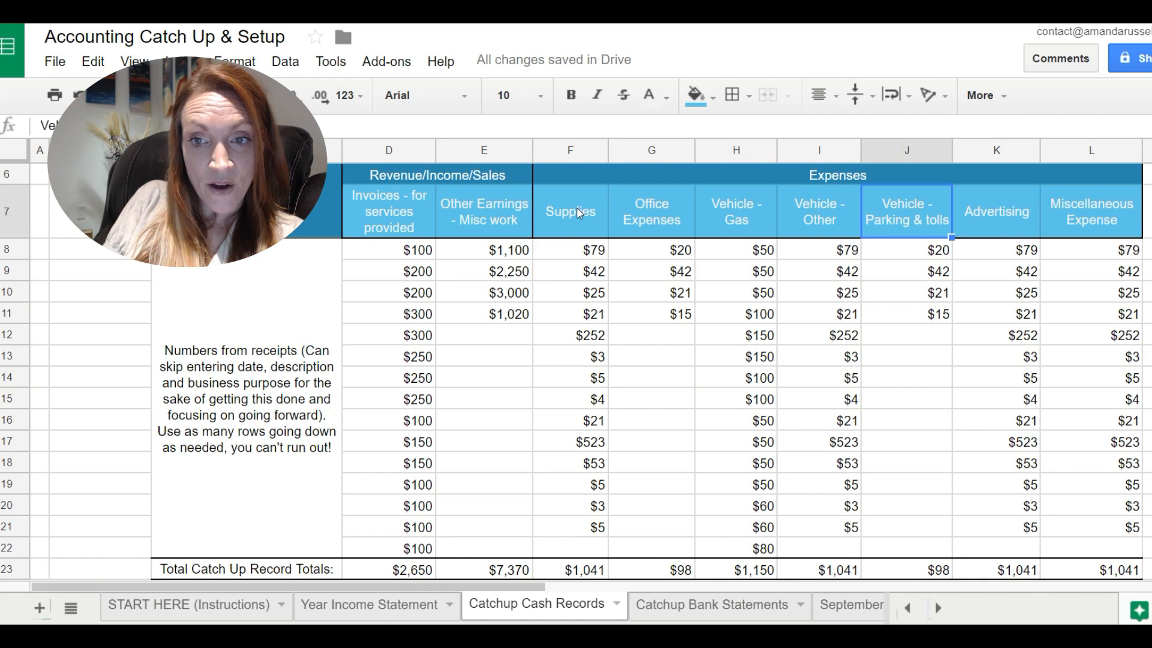
pyautogui.press('Right')
pyautogui.press('Right')
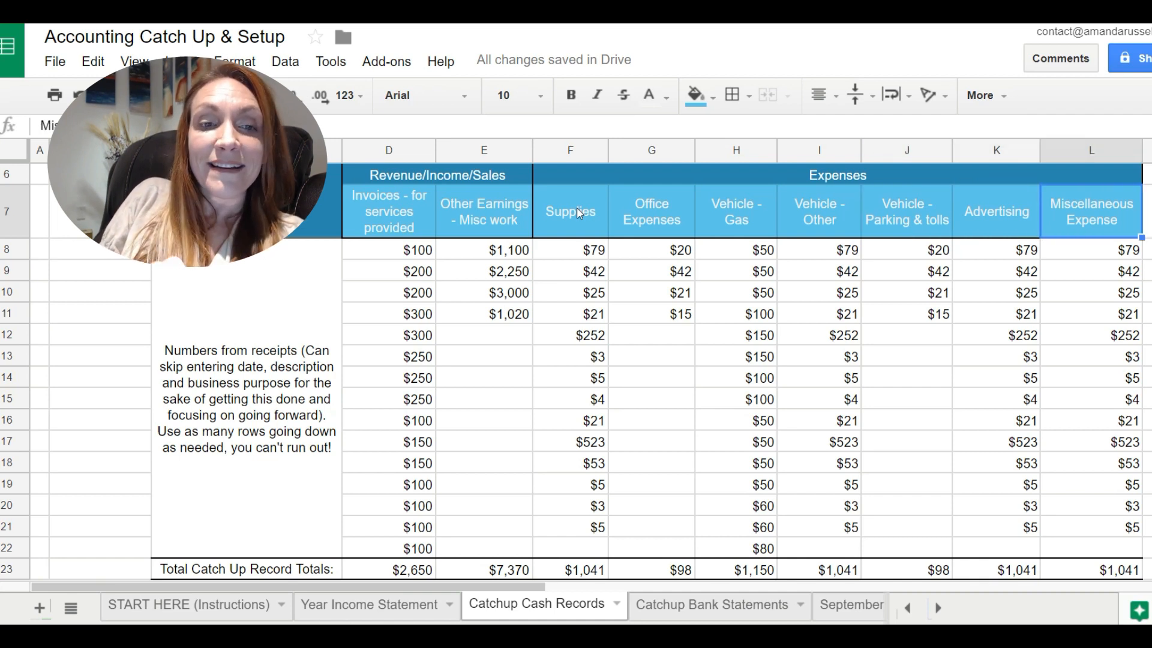
pyautogui.write('Software')
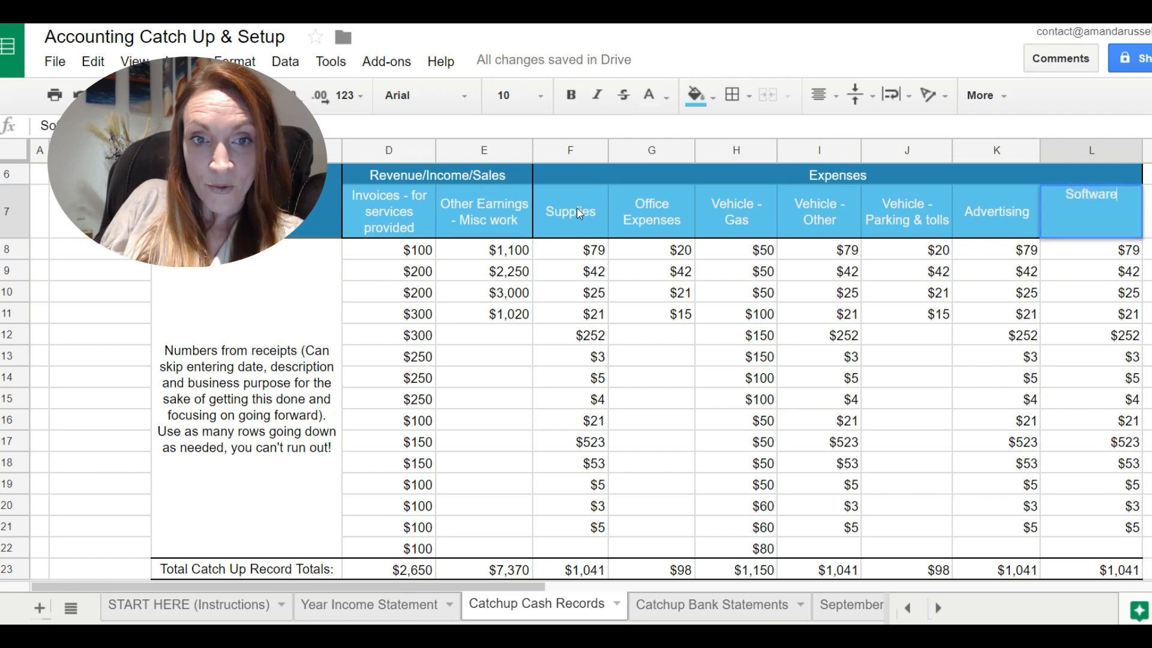
pyautogui.press('Return')
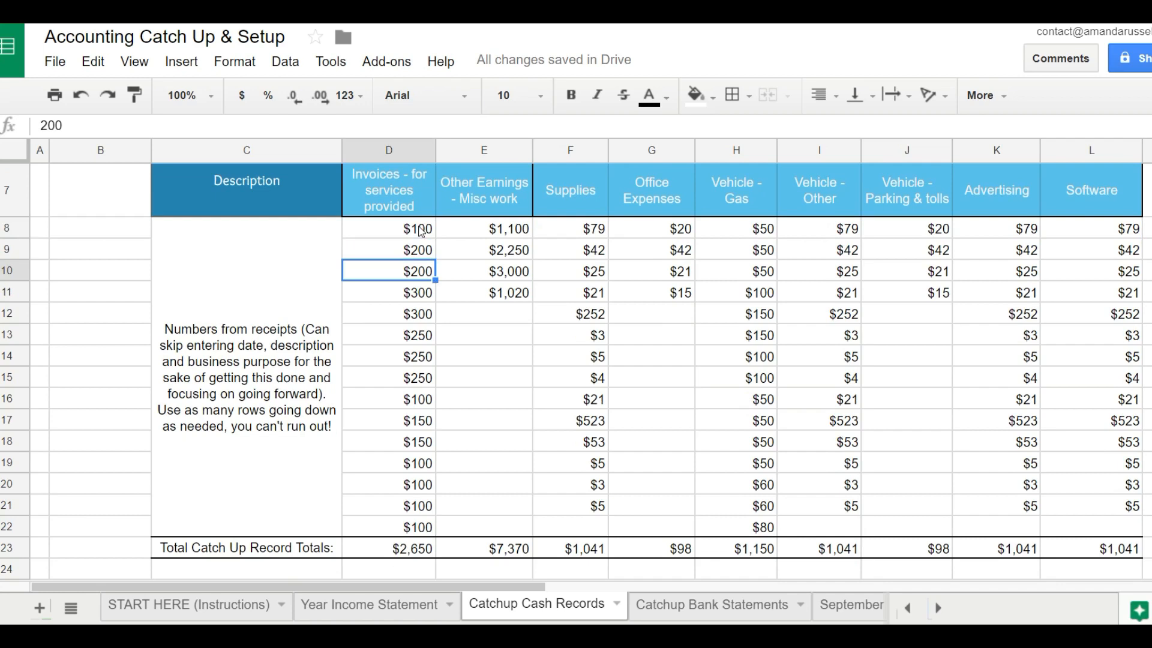
# Review the invoice amounts listed under Invoices - for services provided.
pyautogui.press('Down')
pyautogui.press('Down')
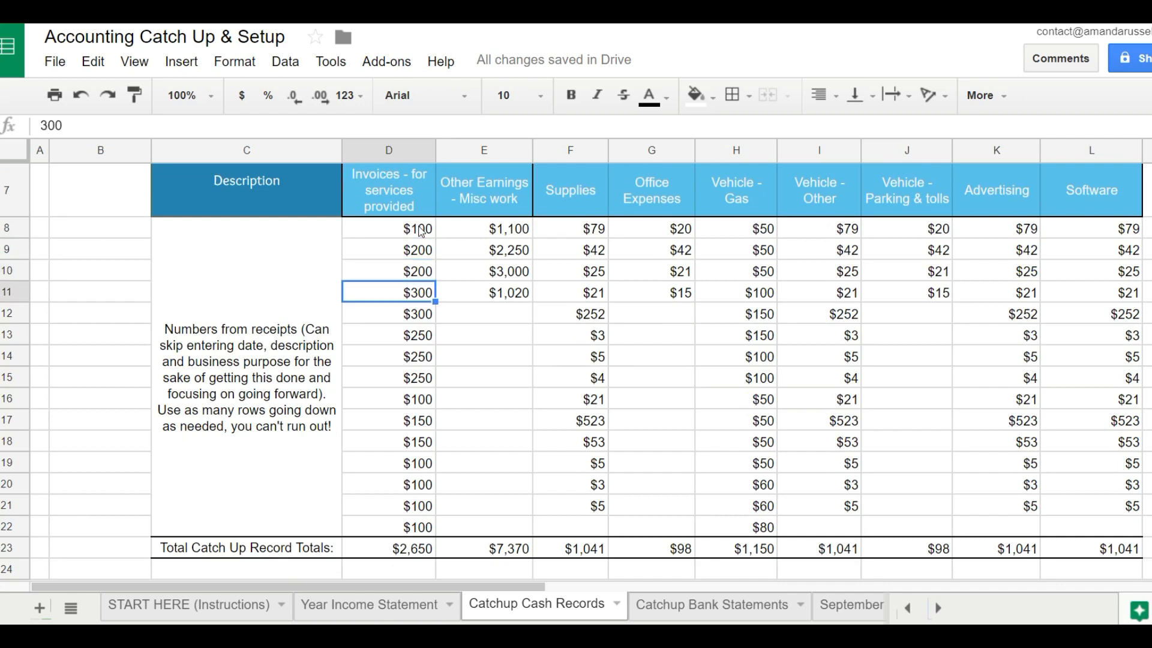
pyautogui.press('Down')
pyautogui.press('Down')
pyautogui.press('Down')
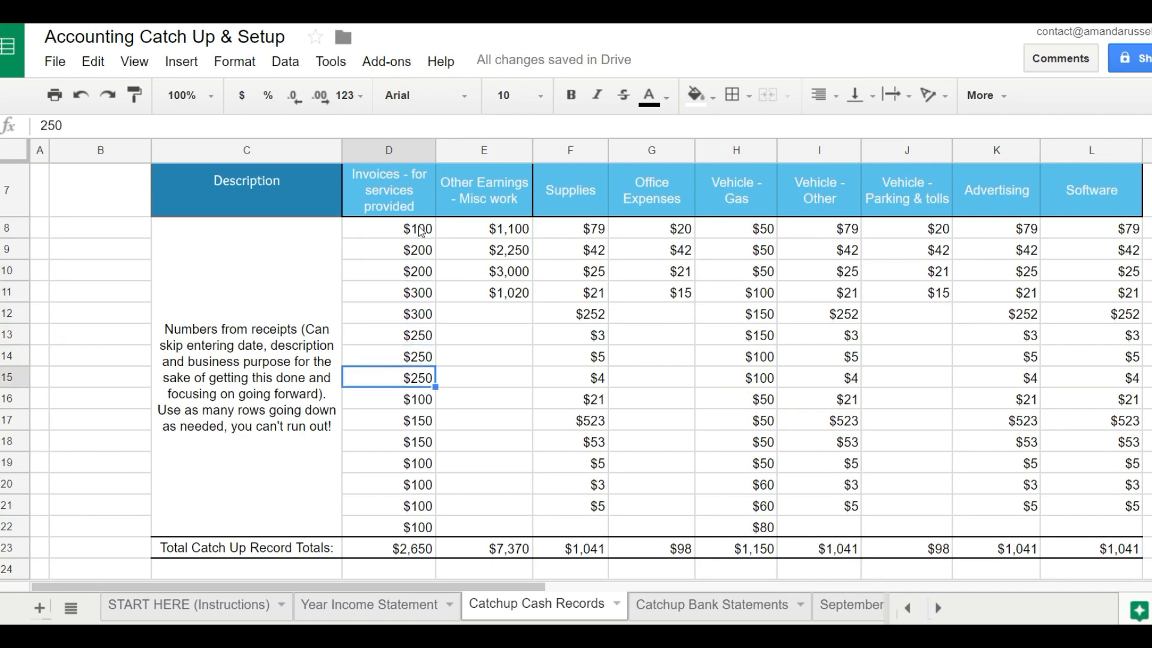
# Review the Supplies amounts from the first entry down to the sum formula in the totals row.
pyautogui.click(582, 233)
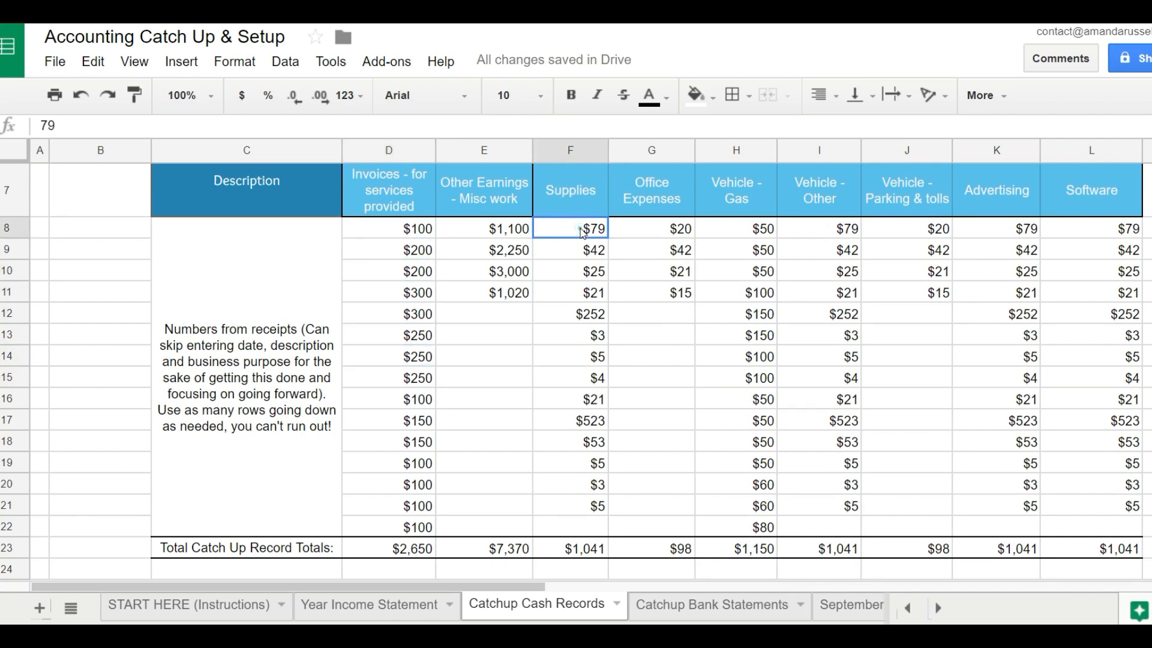
pyautogui.press('Down')
pyautogui.press('Down')
pyautogui.press('Down')
pyautogui.press('Down')
pyautogui.press('Down')
pyautogui.press('Down')
pyautogui.press('Down')
pyautogui.press('Down')
pyautogui.press('Down')
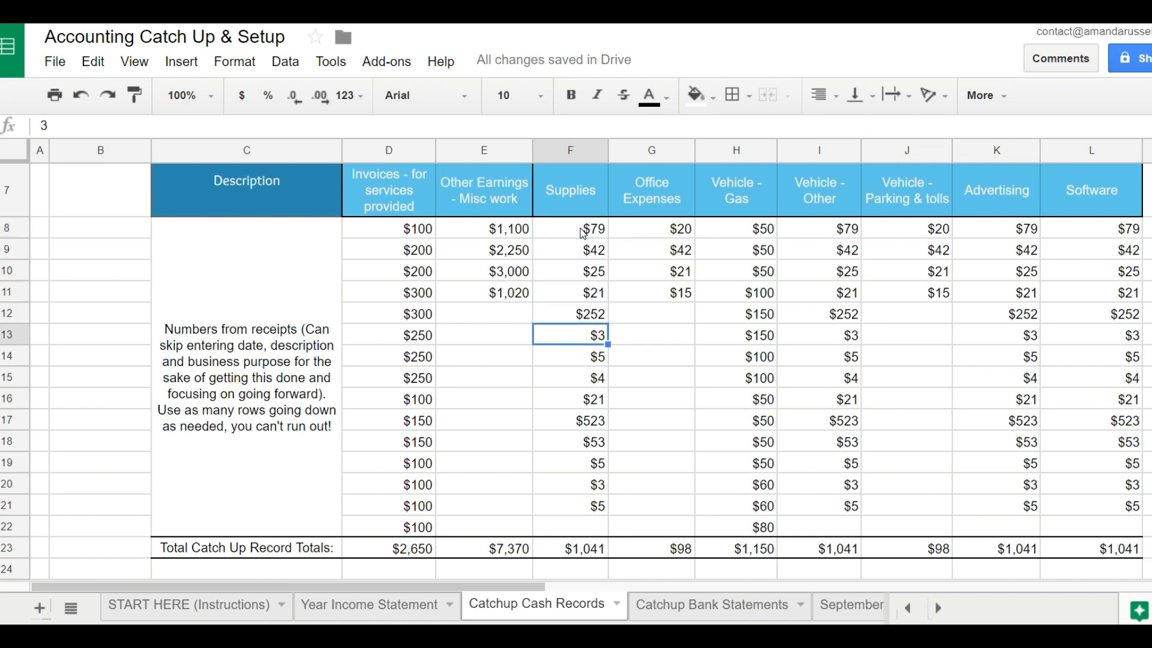
pyautogui.press('Down')
pyautogui.press('Down')
pyautogui.press('Down')
pyautogui.press('Down')
pyautogui.press('Down')
pyautogui.press('Down')
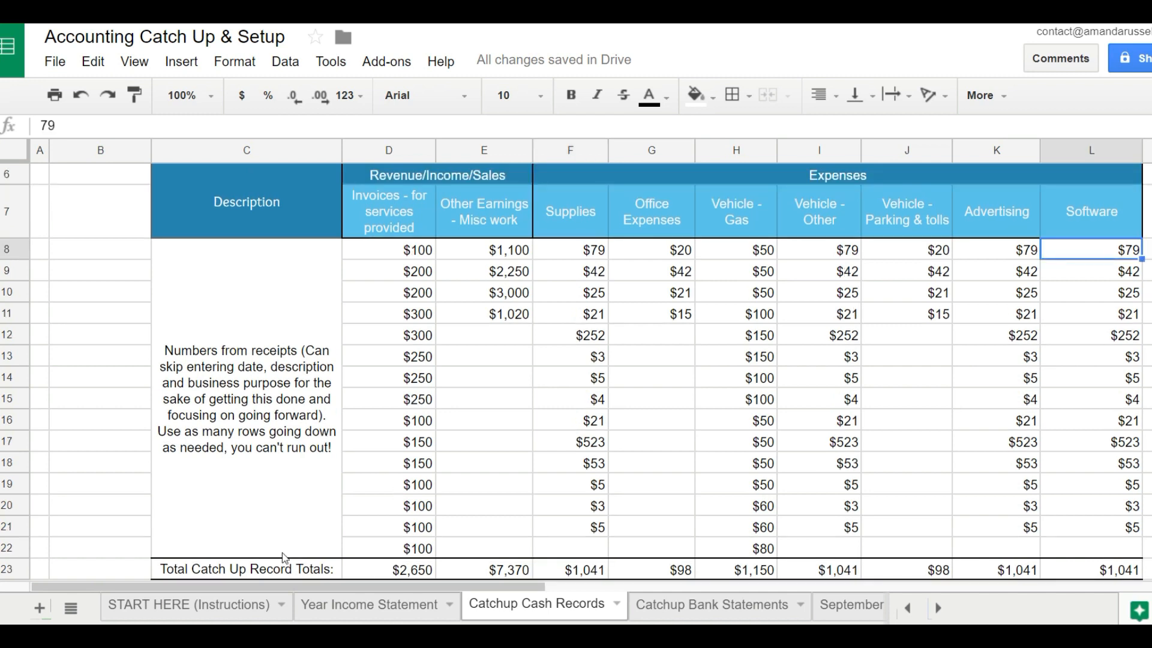
# Review the Total Catch Up Record Totals row and the sum formulas from the Invoices column through Vehicle - Gas.
pyautogui.click(284, 564)
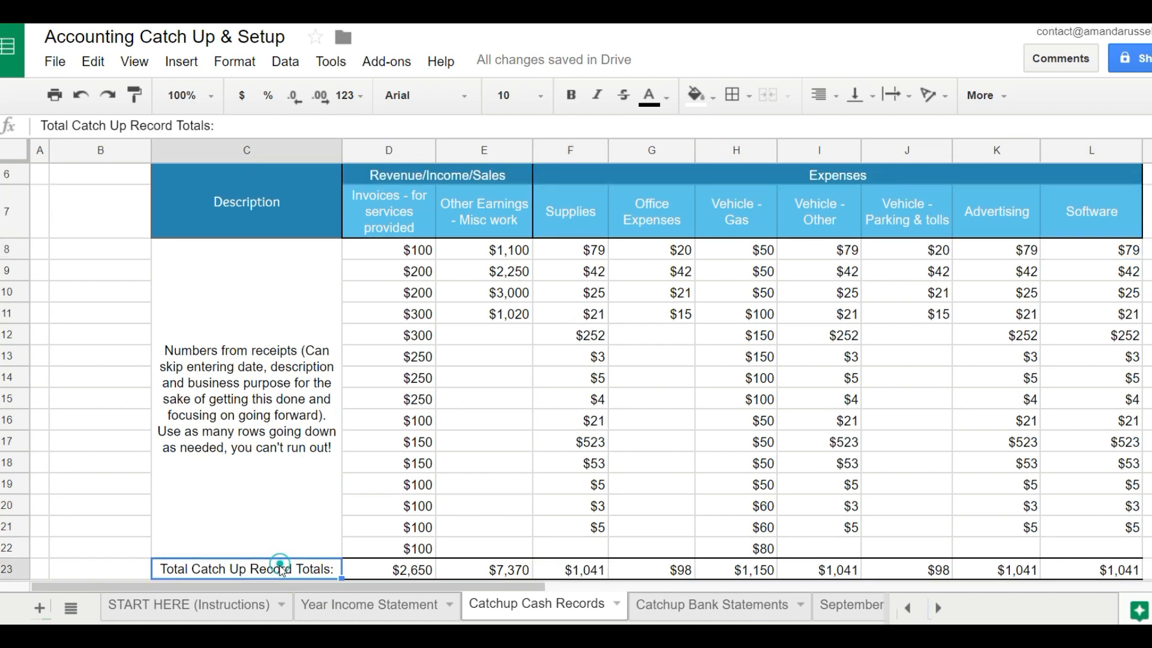
pyautogui.doubleClick(282, 568)
pyautogui.click(370, 569)
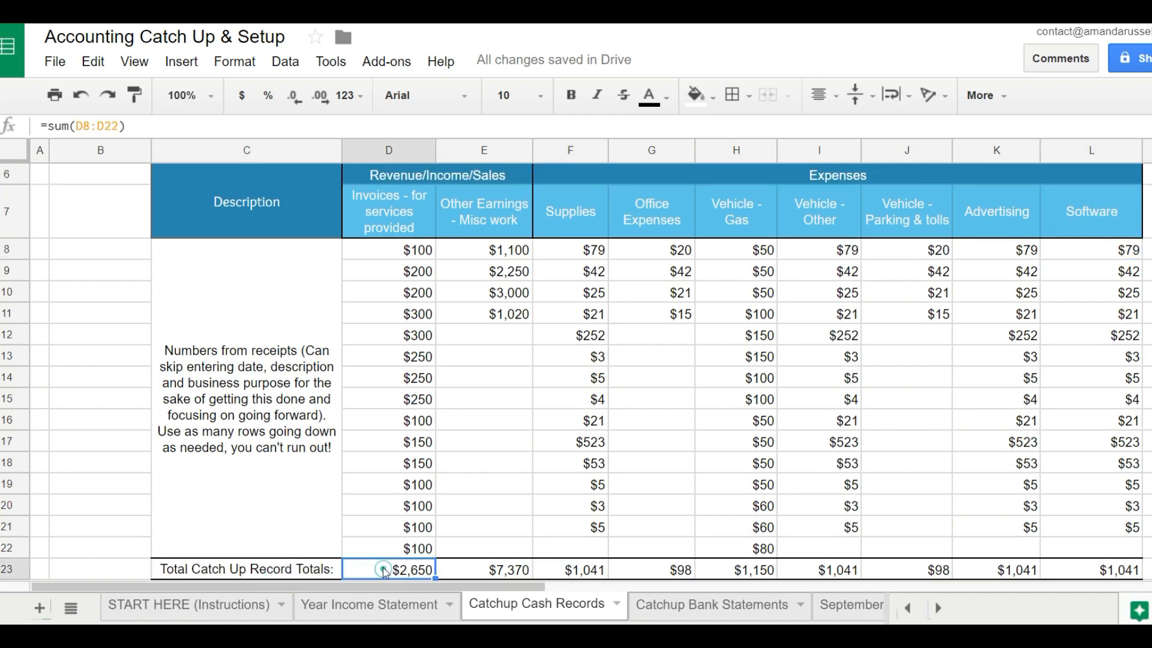
pyautogui.doubleClick(378, 568)
pyautogui.click(497, 570)
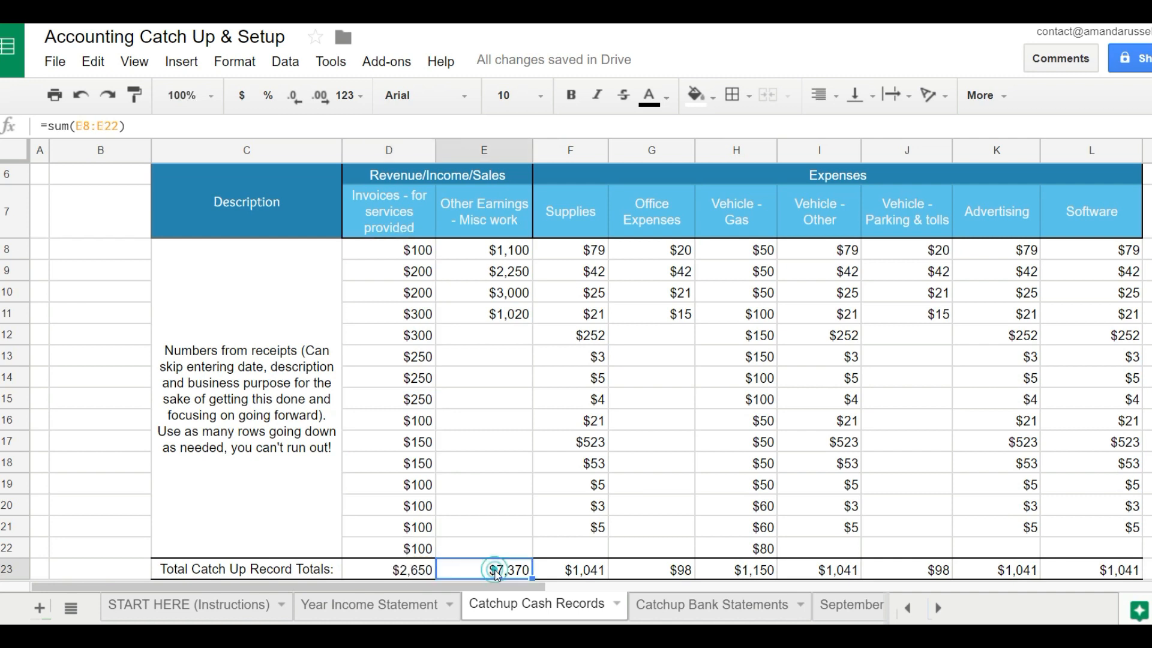
pyautogui.doubleClick(495, 570)
pyautogui.click(579, 575)
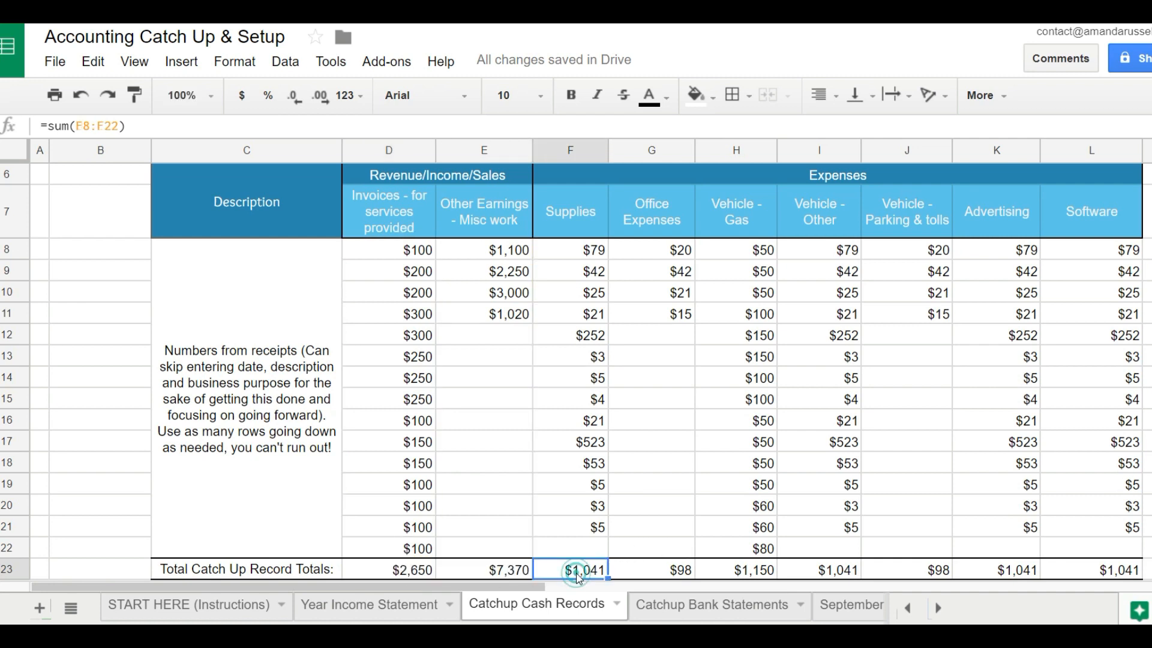
pyautogui.click(640, 567)
pyautogui.click(773, 575)
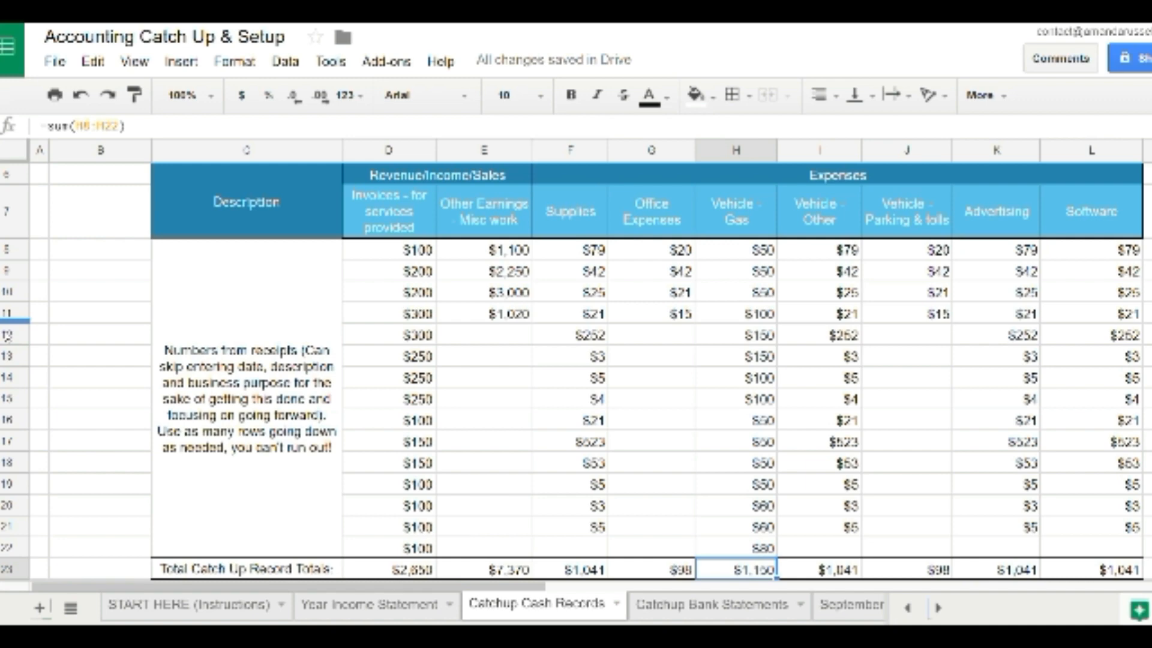
# Insert eight blank rows above row 12 within the receipt entries on the Catchup Cash Records sheet.
pyautogui.moveTo(8, 335); pyautogui.dragTo(15, 483)
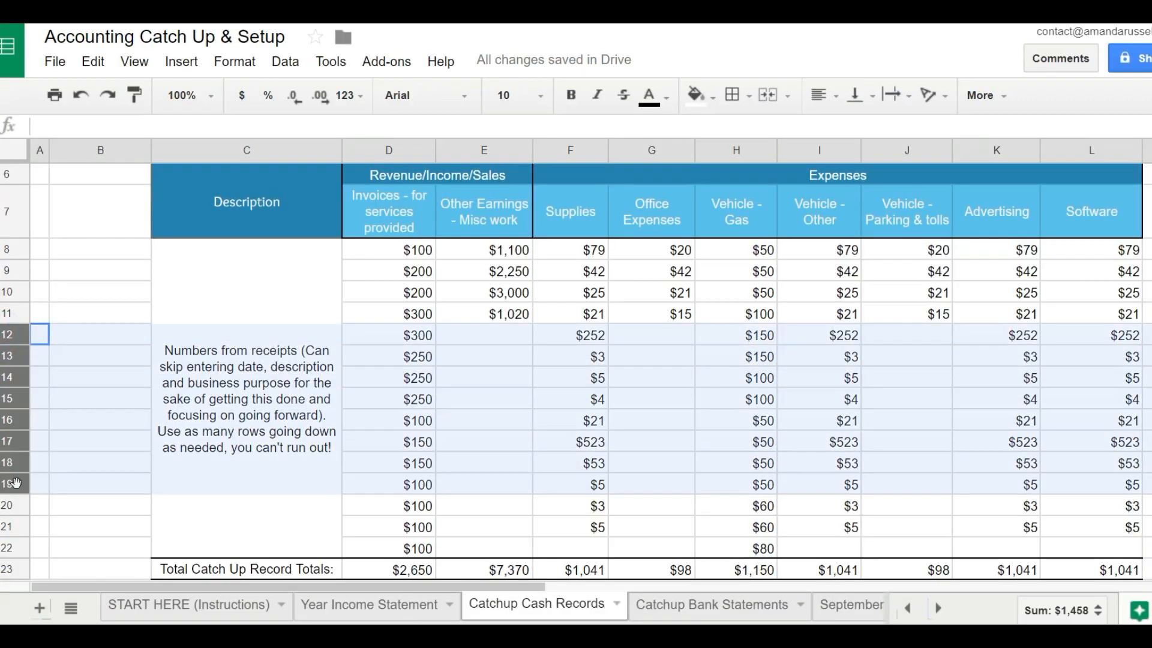
pyautogui.moveTo(24, 535); pyautogui.dragTo(12, 480)
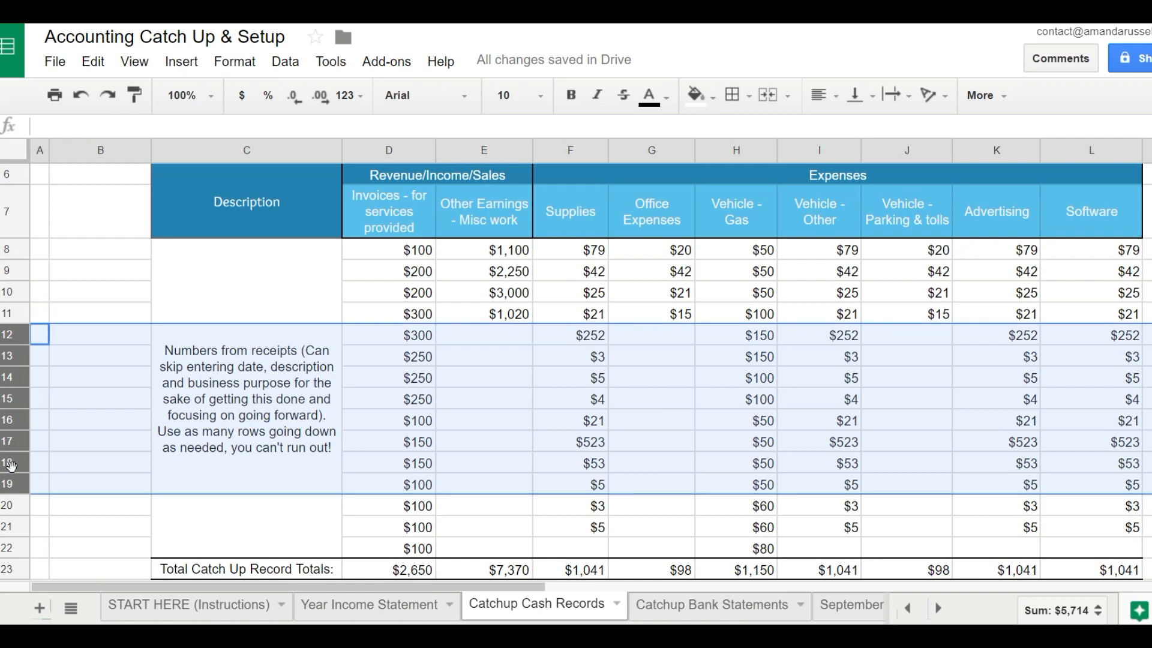
pyautogui.rightClick(3, 410)
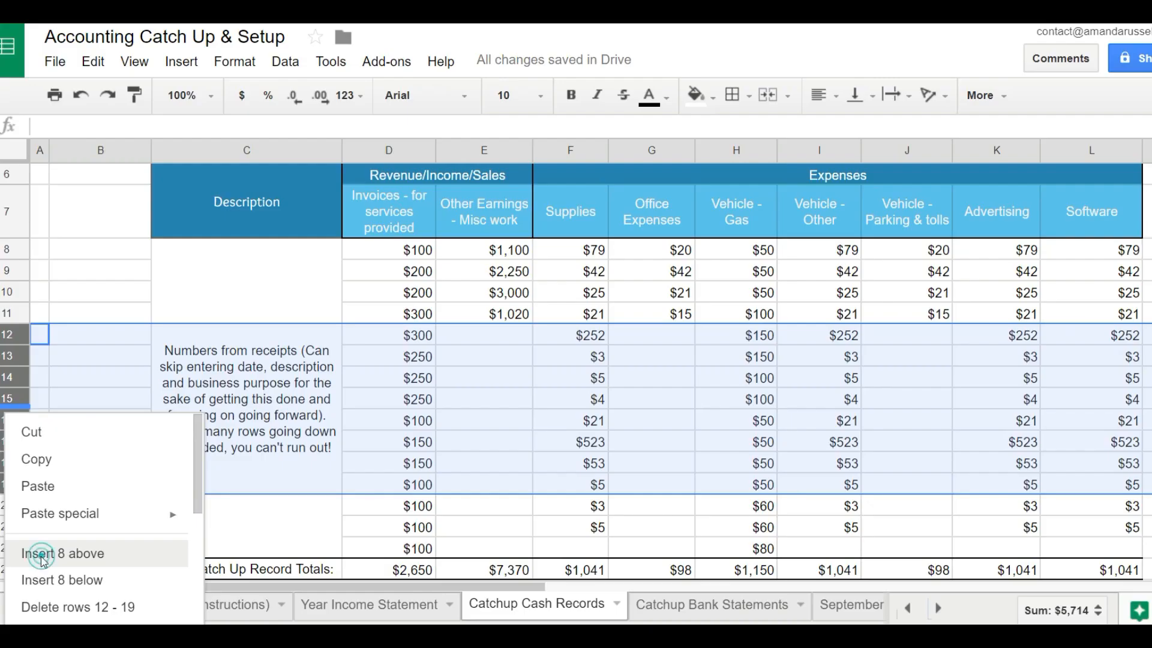
pyautogui.click(51, 536)
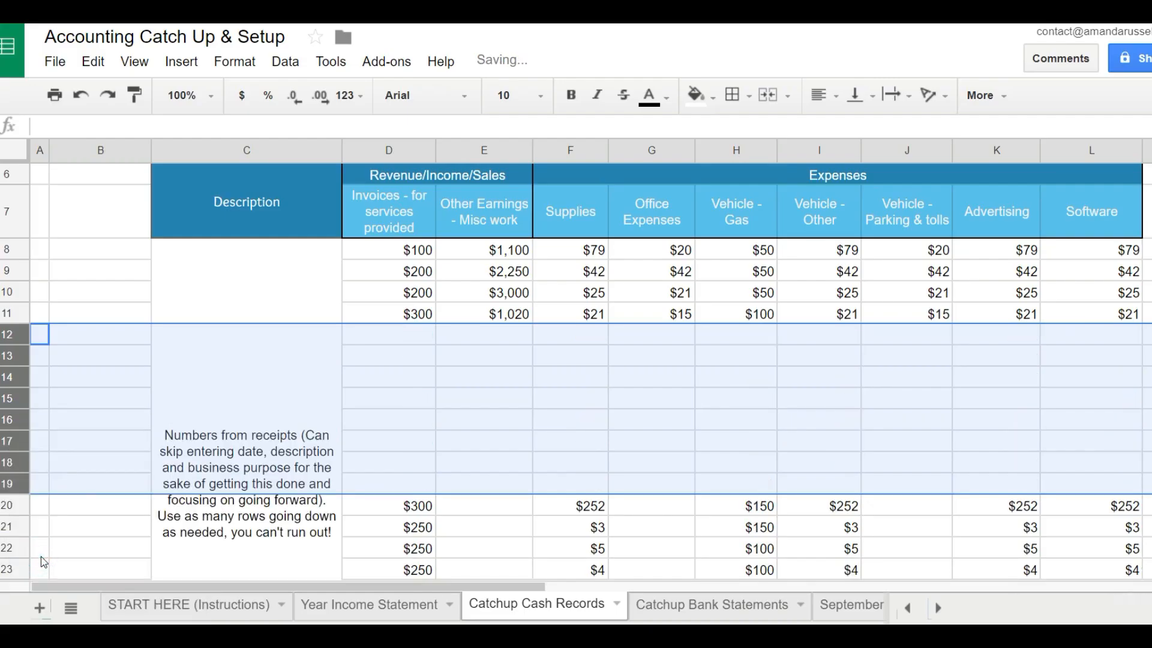
# Check the Invoices total formula below the inserted rows and undo the row insertion.
pyautogui.doubleClick(313, 415)
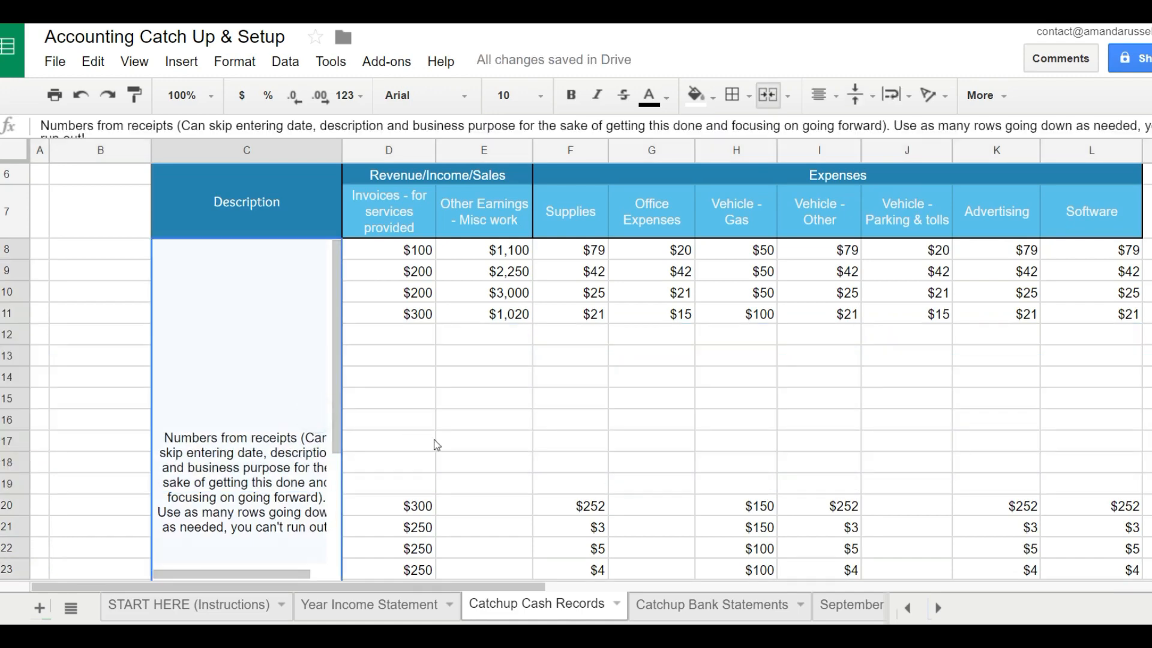
pyautogui.scroll(-1, 457, 449)
pyautogui.press('Escape')
pyautogui.scroll(-4, 457, 450)
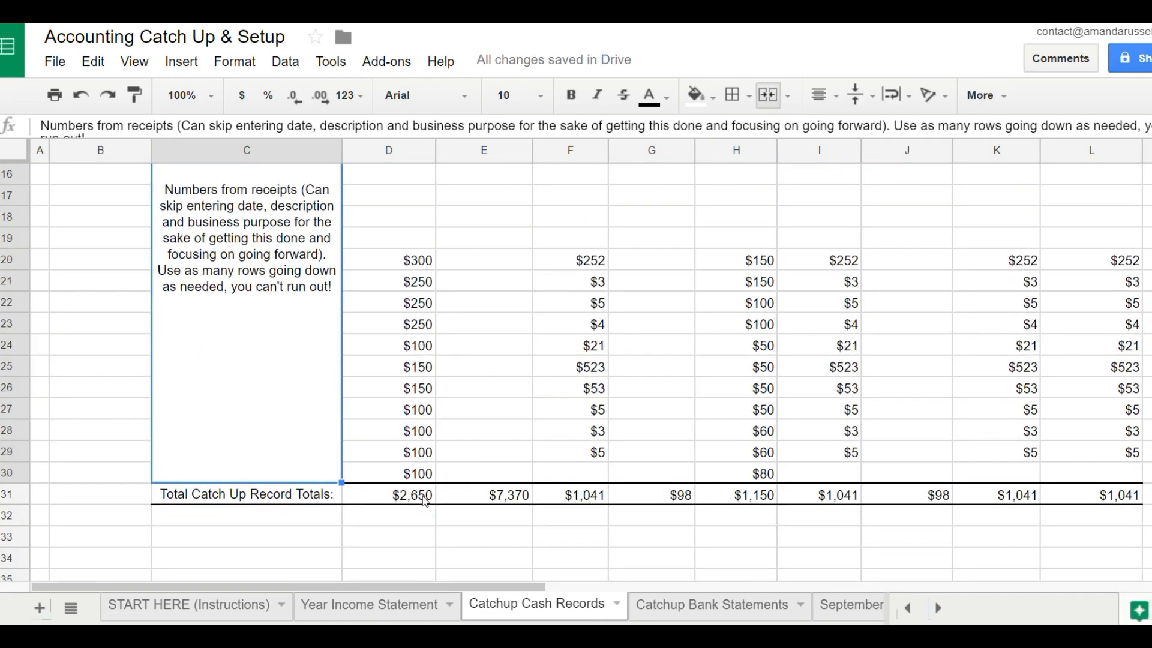
pyautogui.doubleClick(423, 493)
pyautogui.hotkey('ctrl', 'z')
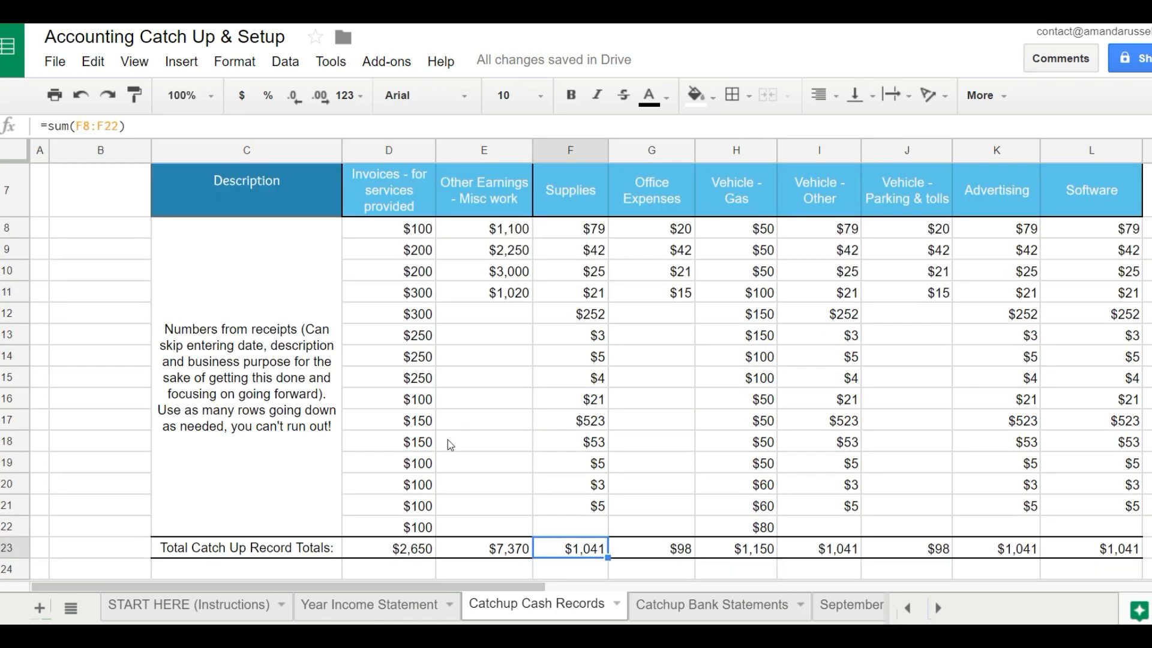
# On the Year Income Statement sheet, hide the Jan through Aug columns (D to K).
pyautogui.click(325, 606)
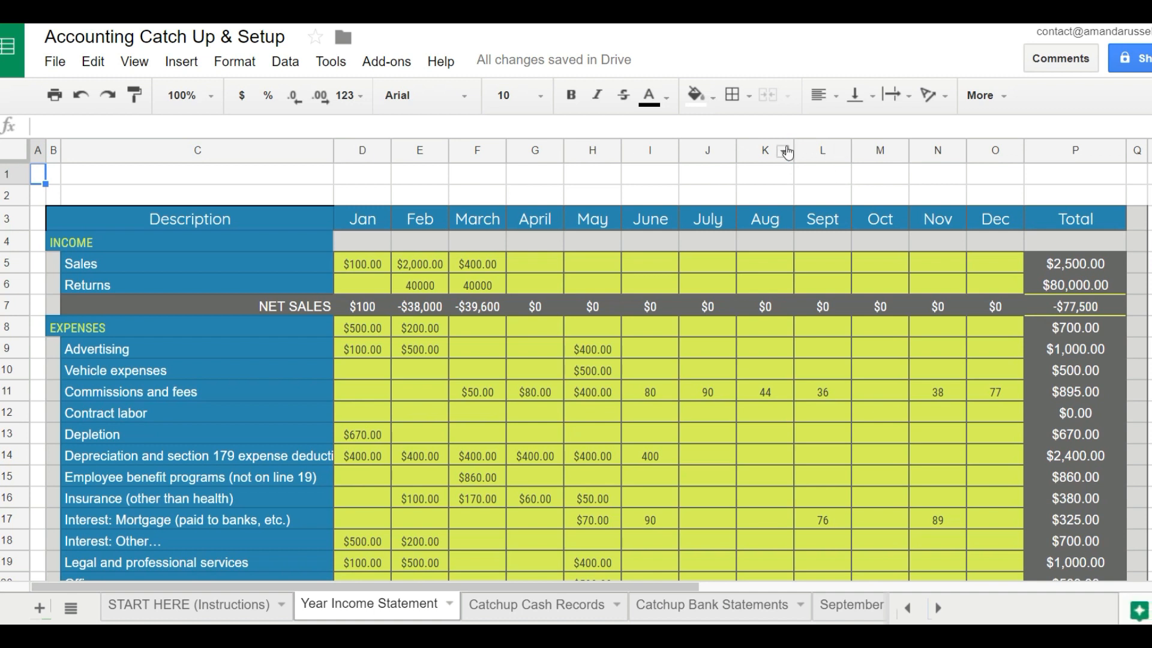
pyautogui.moveTo(779, 150); pyautogui.dragTo(347, 151)
pyautogui.rightClick(348, 151)
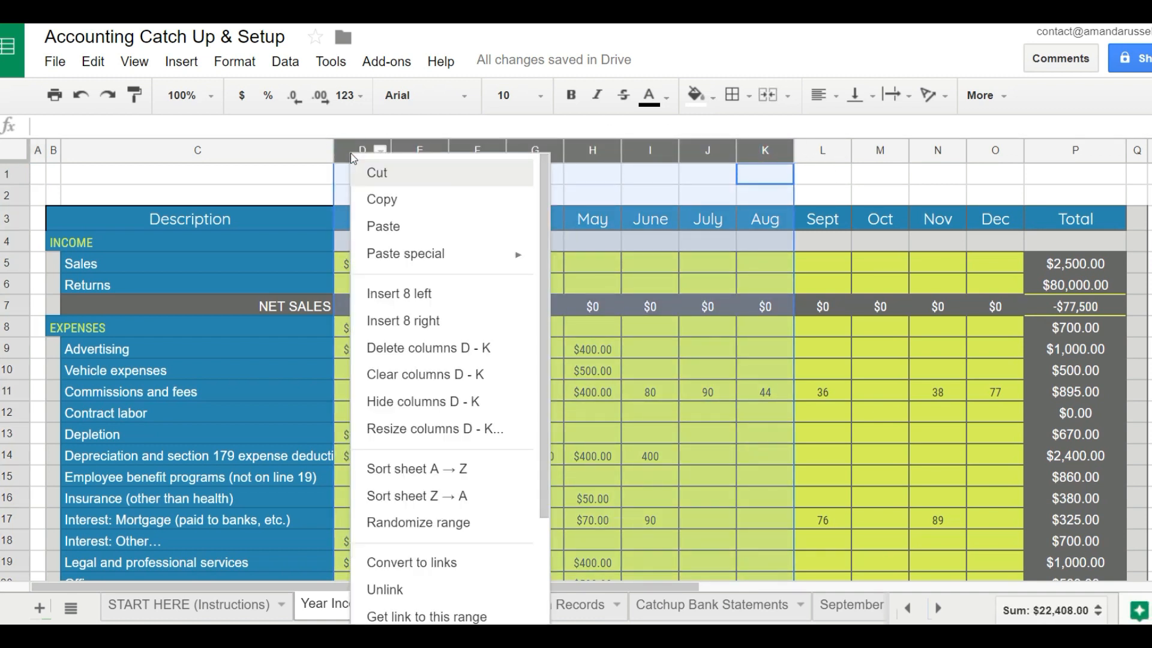
pyautogui.click(420, 401)
# Replace the Sept column heading with "Jan - 9/26".
pyautogui.click(357, 214)
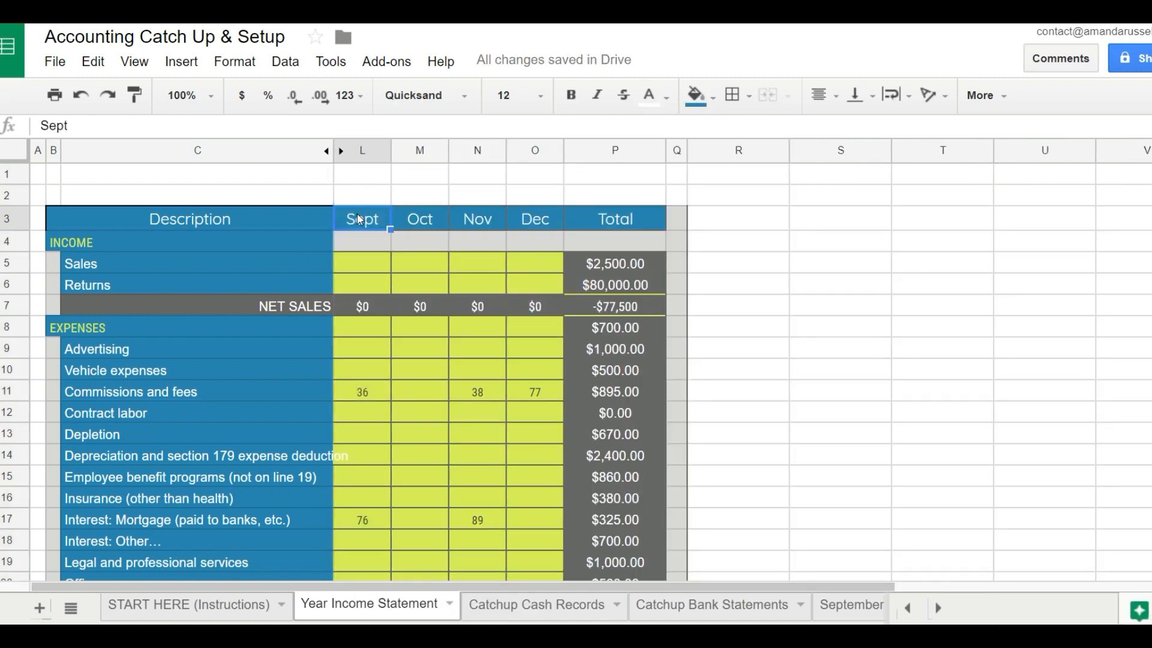
pyautogui.write('Jan - ')
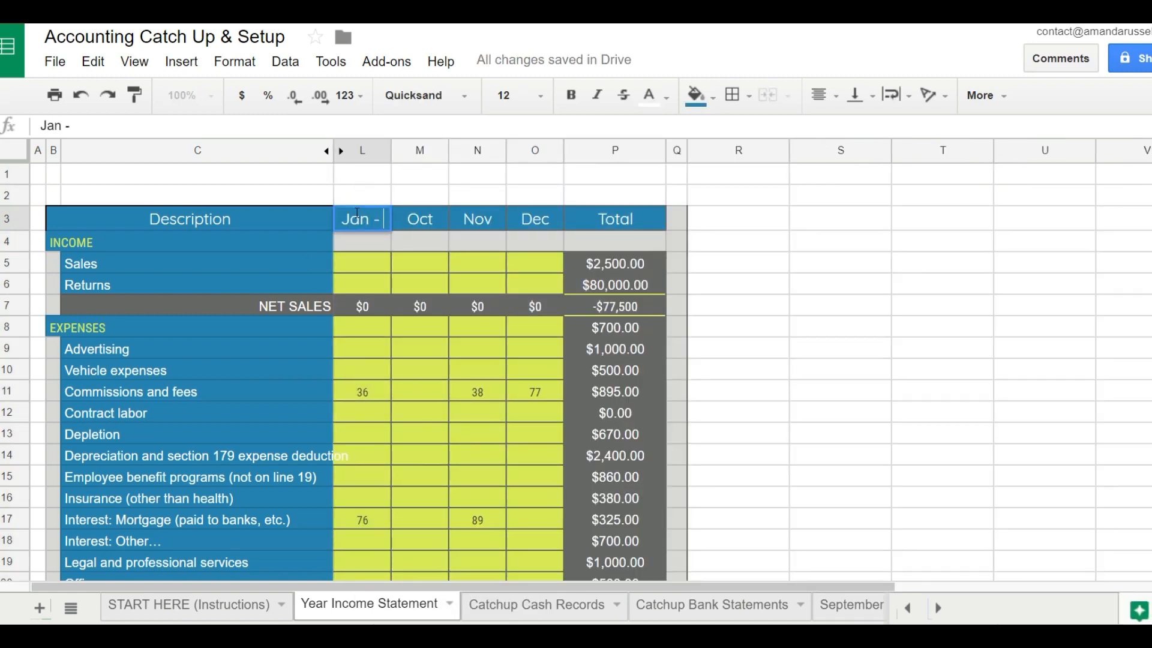
pyautogui.write('9/26')
# Link the Sales cell in the Jan - 9/26 column to the Invoices total, cell D23 of the Catchup Cash Records sheet.
pyautogui.click(356, 265)
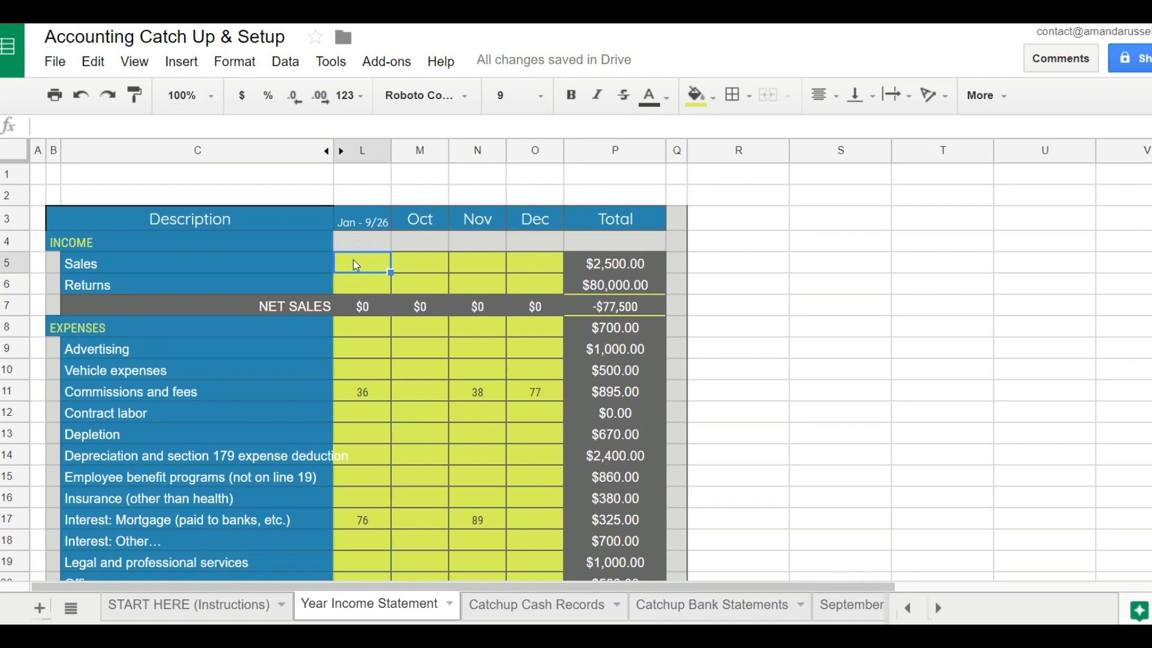
pyautogui.write('=')
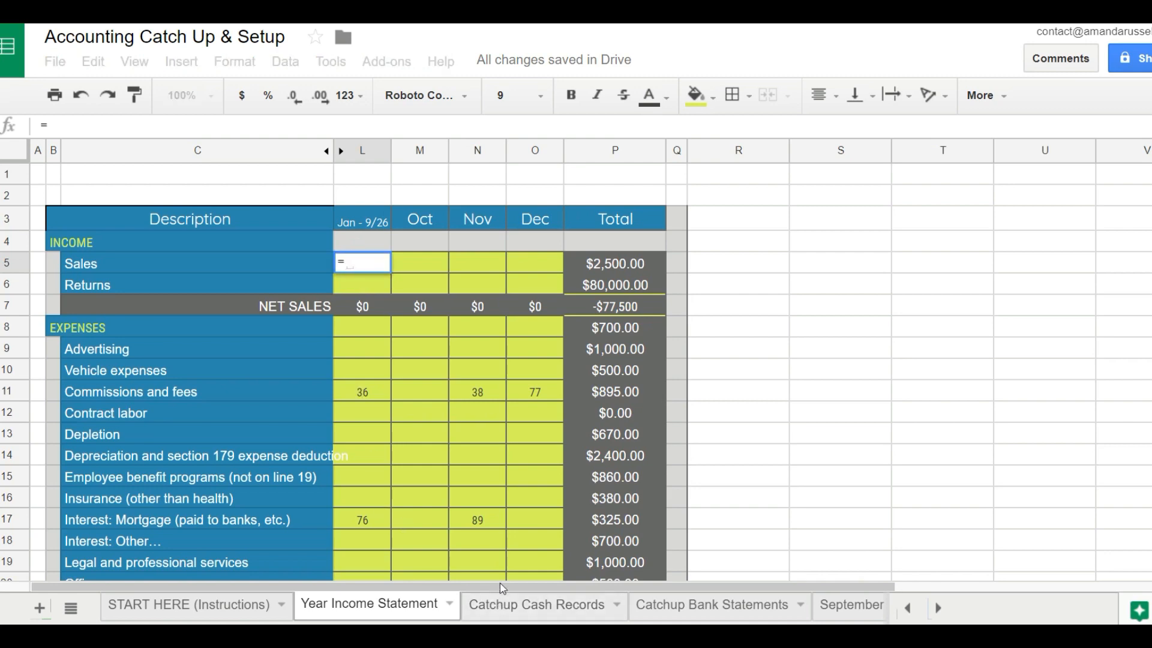
pyautogui.click(502, 604)
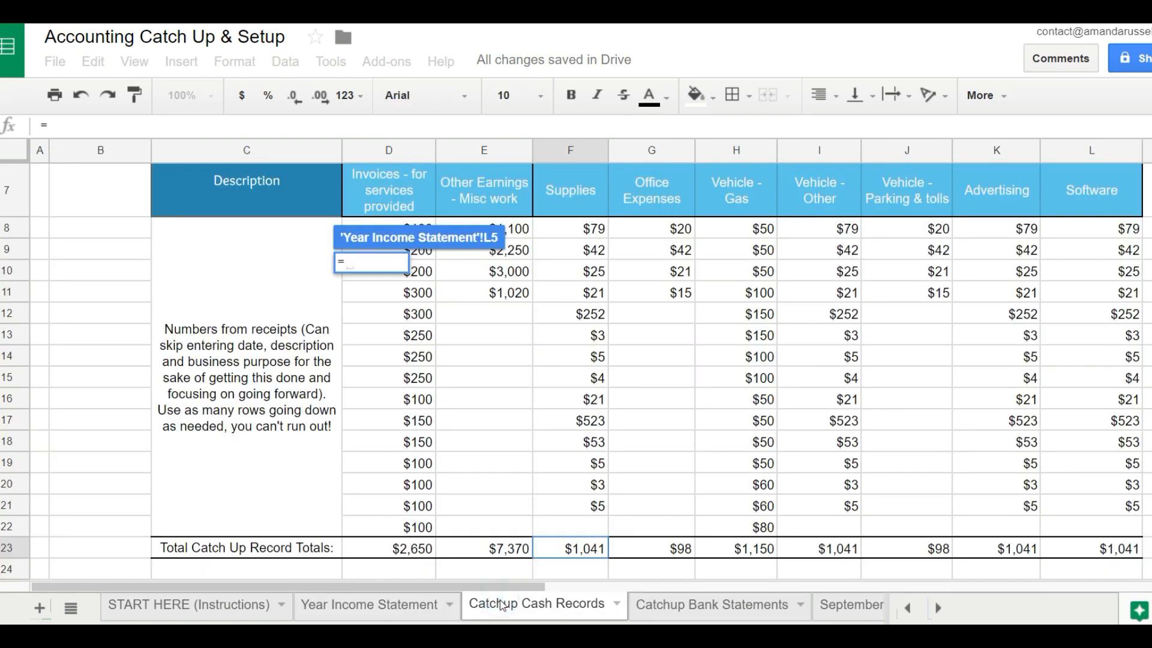
pyautogui.click(406, 553)
pyautogui.press('Return')
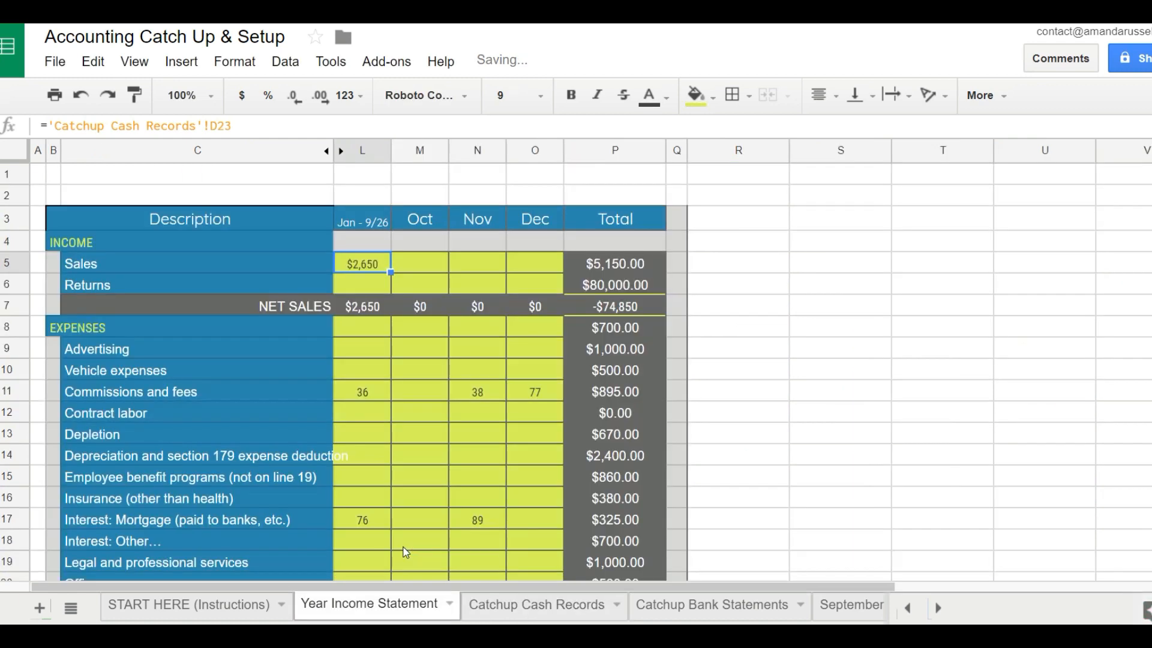
# Link the Advertising expense cell in the Jan - 9/26 column to the Advertising total, cell K23 of the Catchup Cash Records sheet.
pyautogui.press('Down')
pyautogui.press('Down')
pyautogui.press('Down')
pyautogui.press('Down')
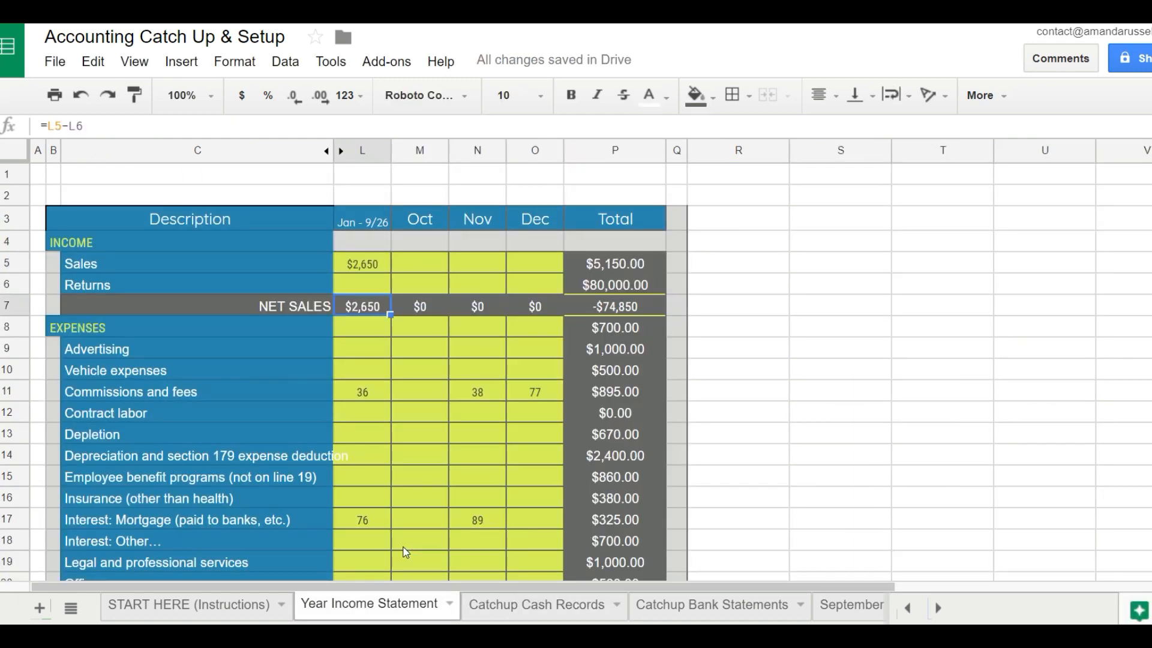
pyautogui.write('=')
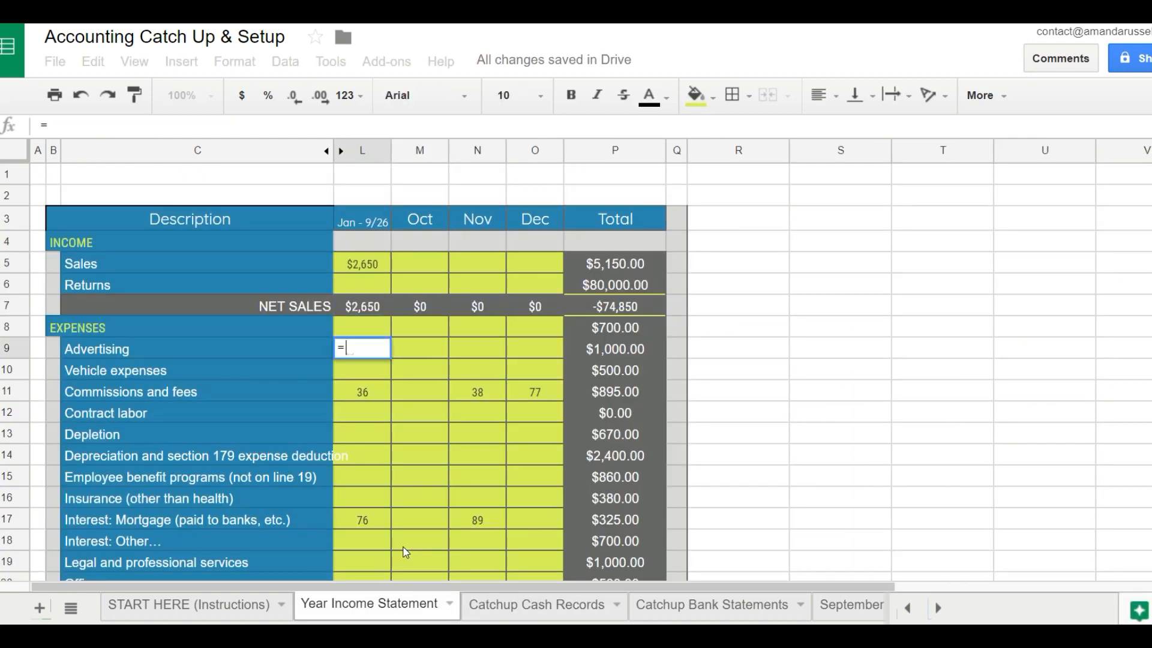
pyautogui.click(601, 608)
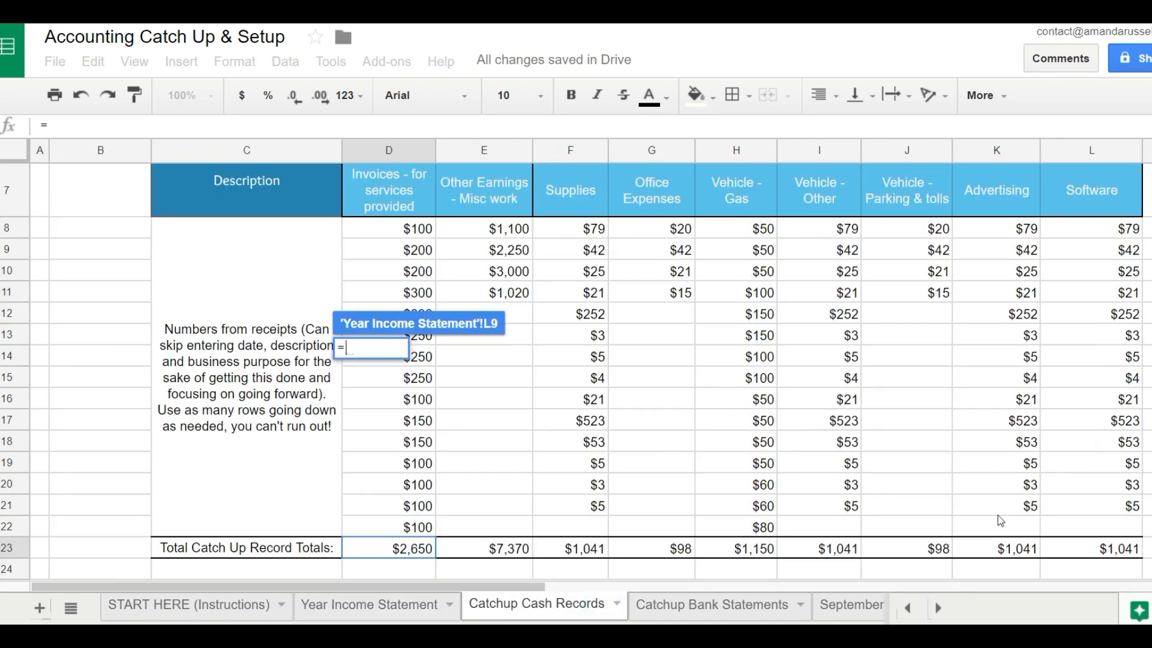
pyautogui.click(1000, 547)
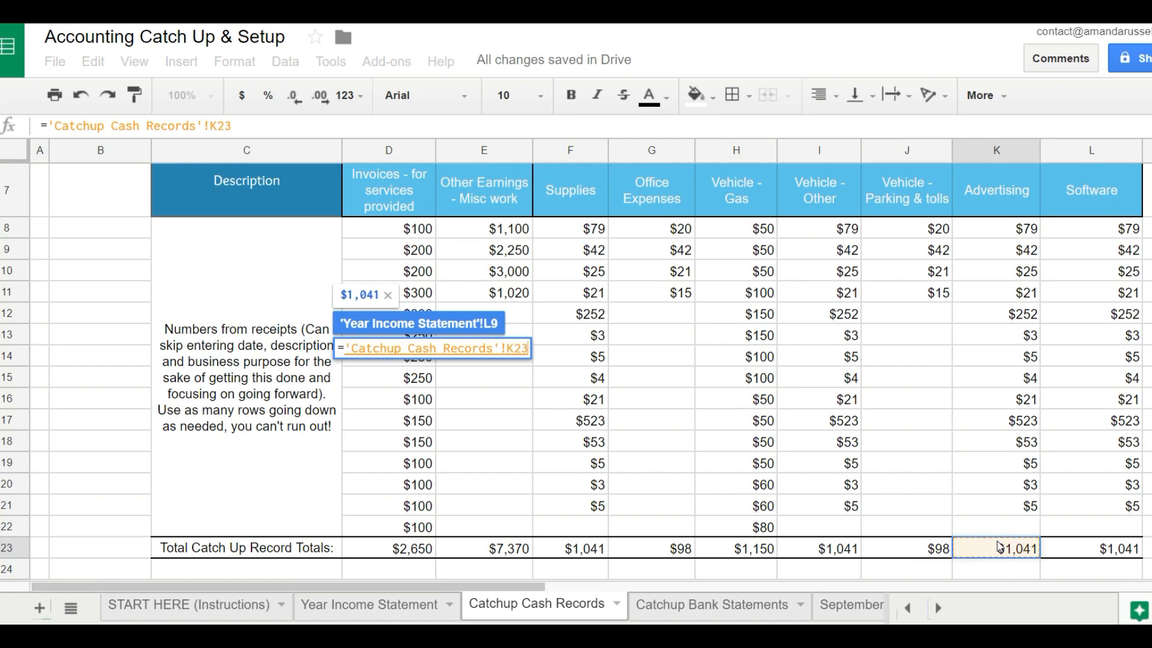
pyautogui.press('Return')
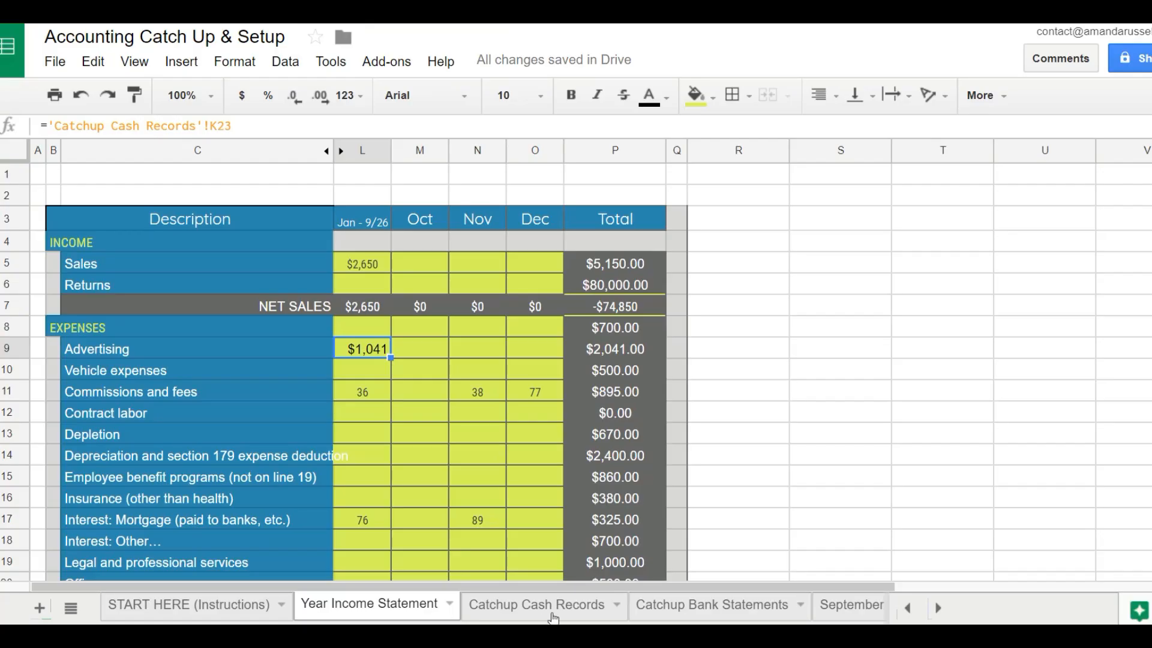
# Open the Catchup Bank Statements sheet.
pyautogui.click(669, 610)
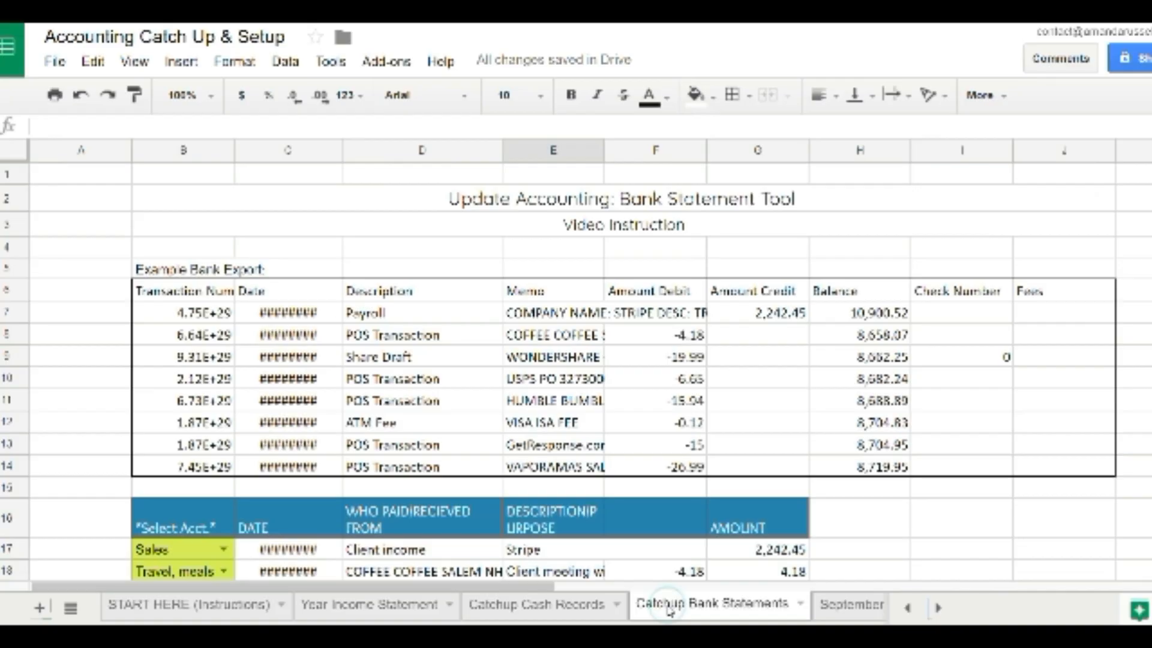